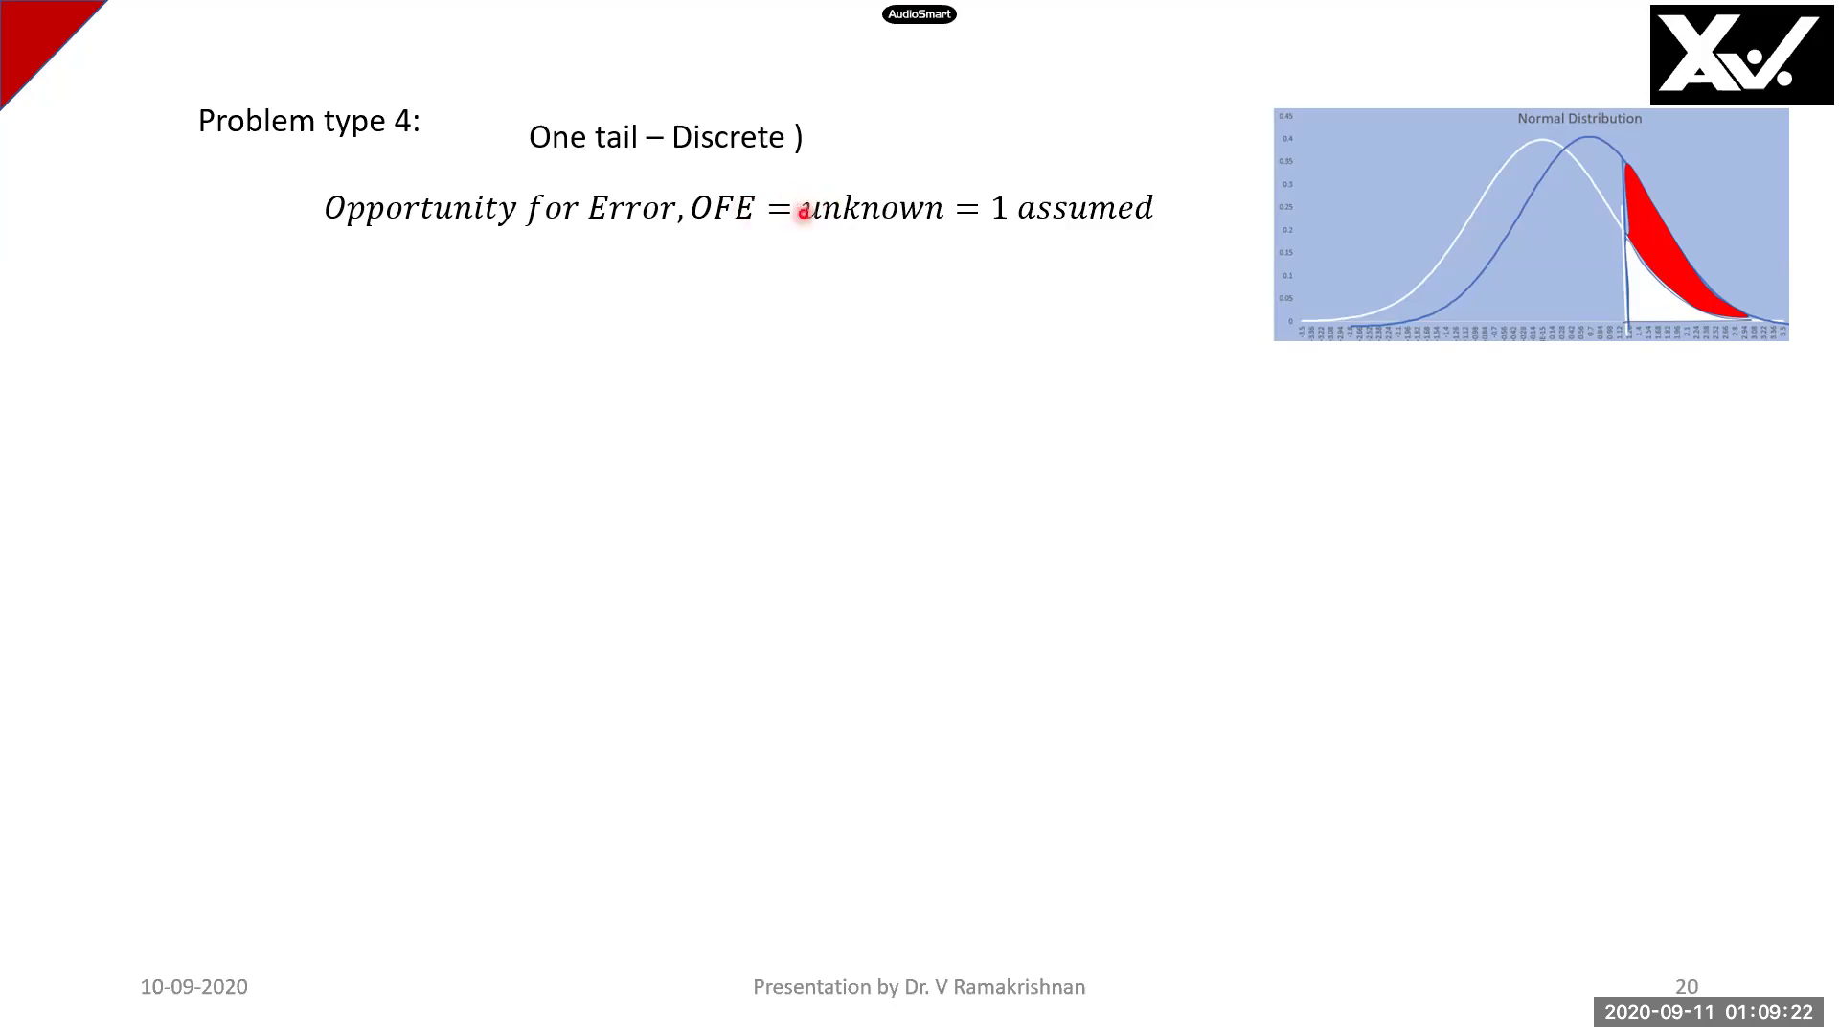
Reveal the remaining Problem type 4 solution lines in the slide show and advance to the Excel Formulae slide
left_click(1004, 256)
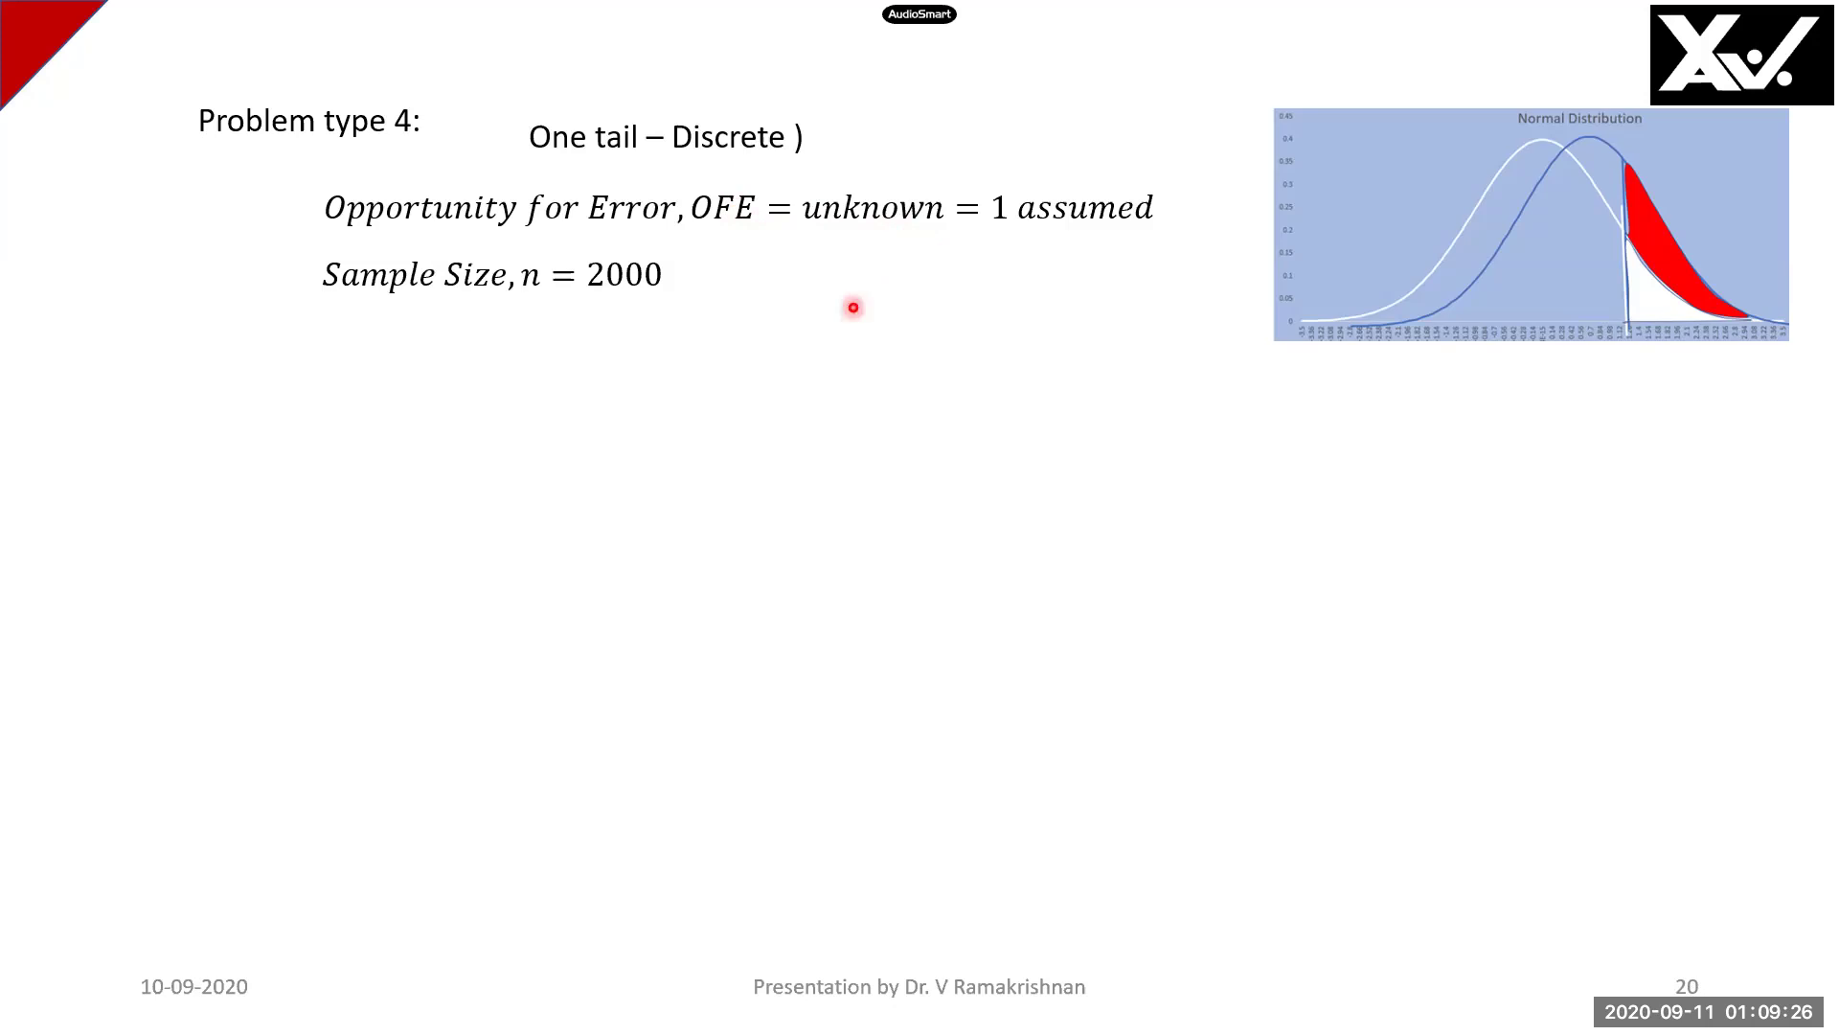
left_click(604, 299)
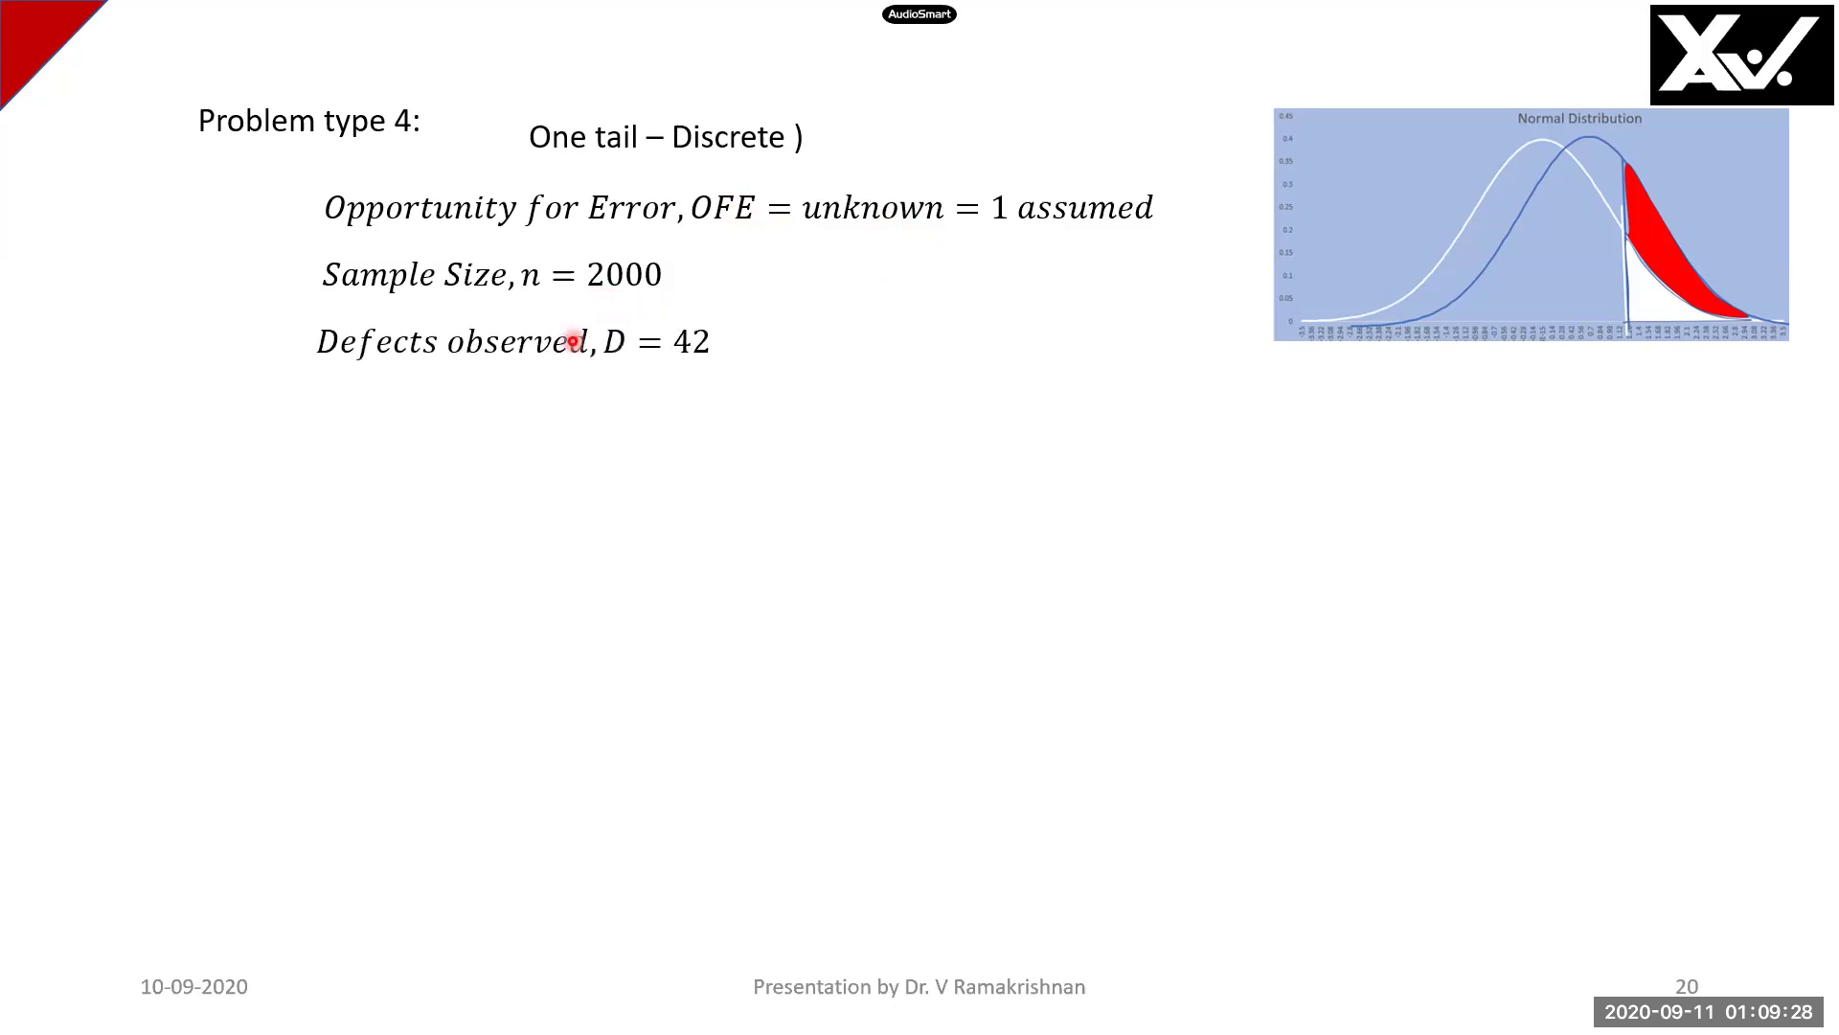
left_click(661, 362)
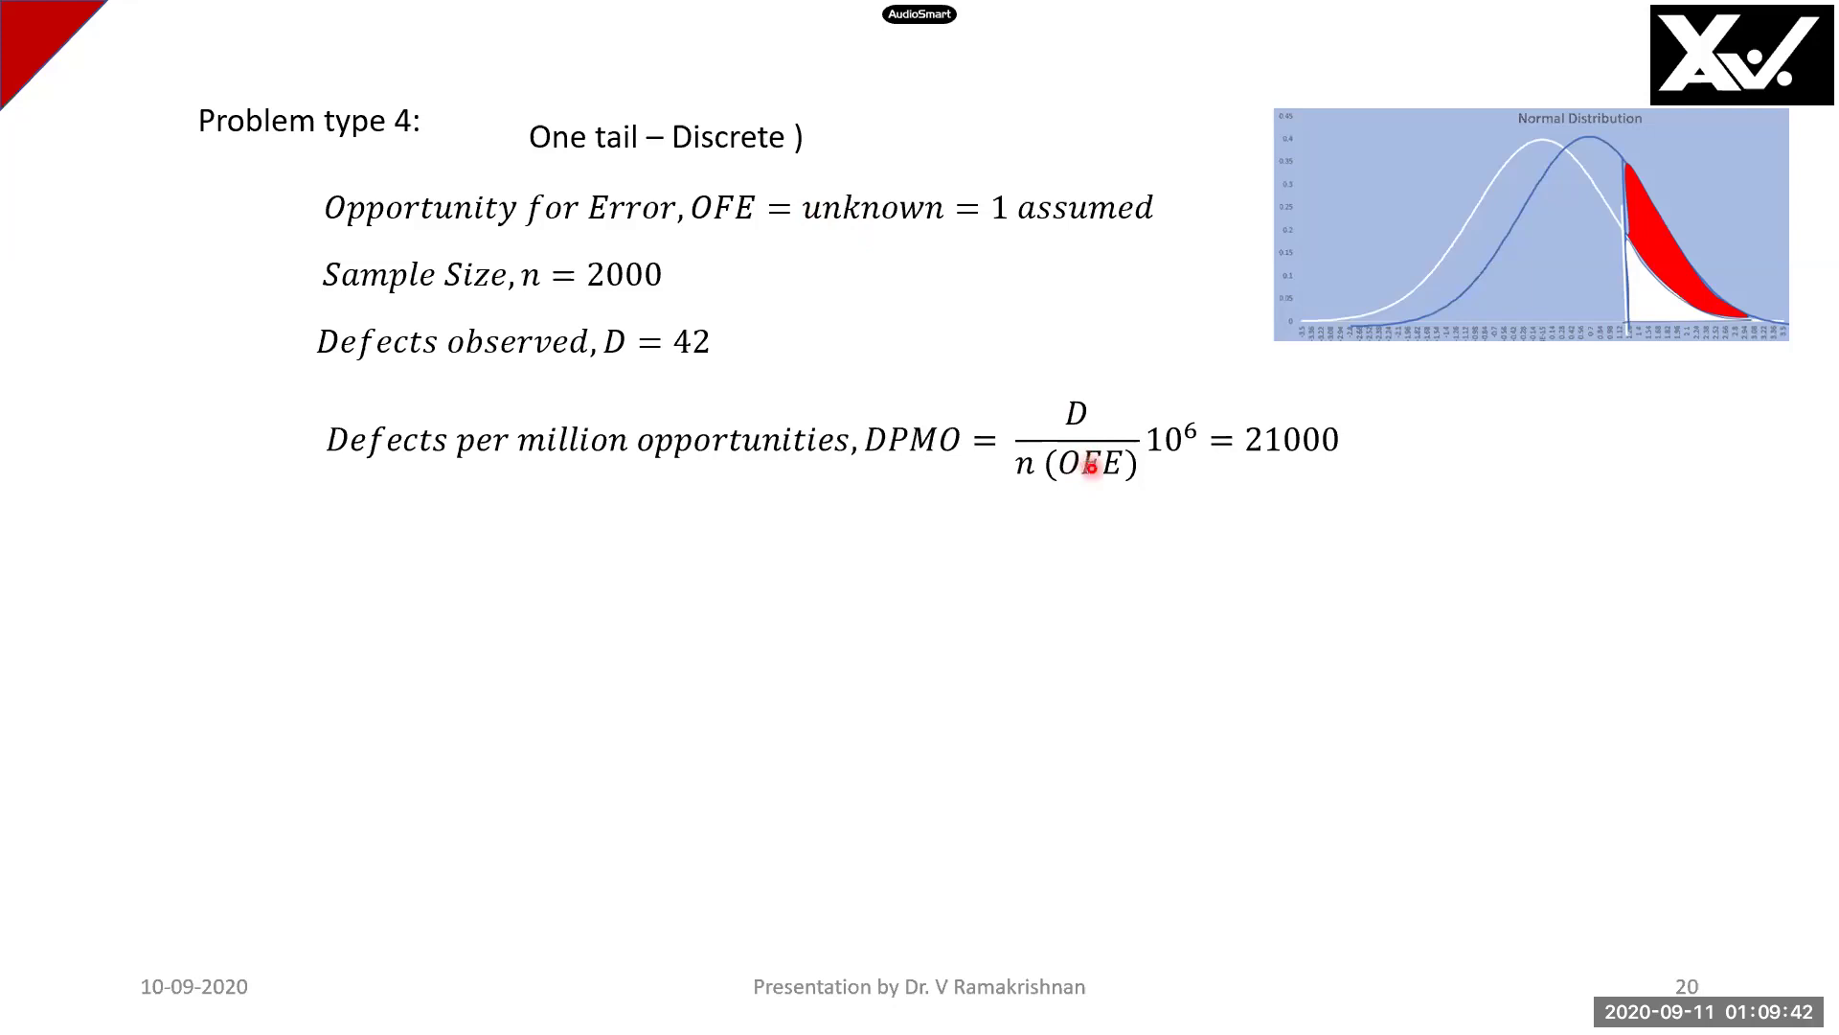
left_click(1255, 446)
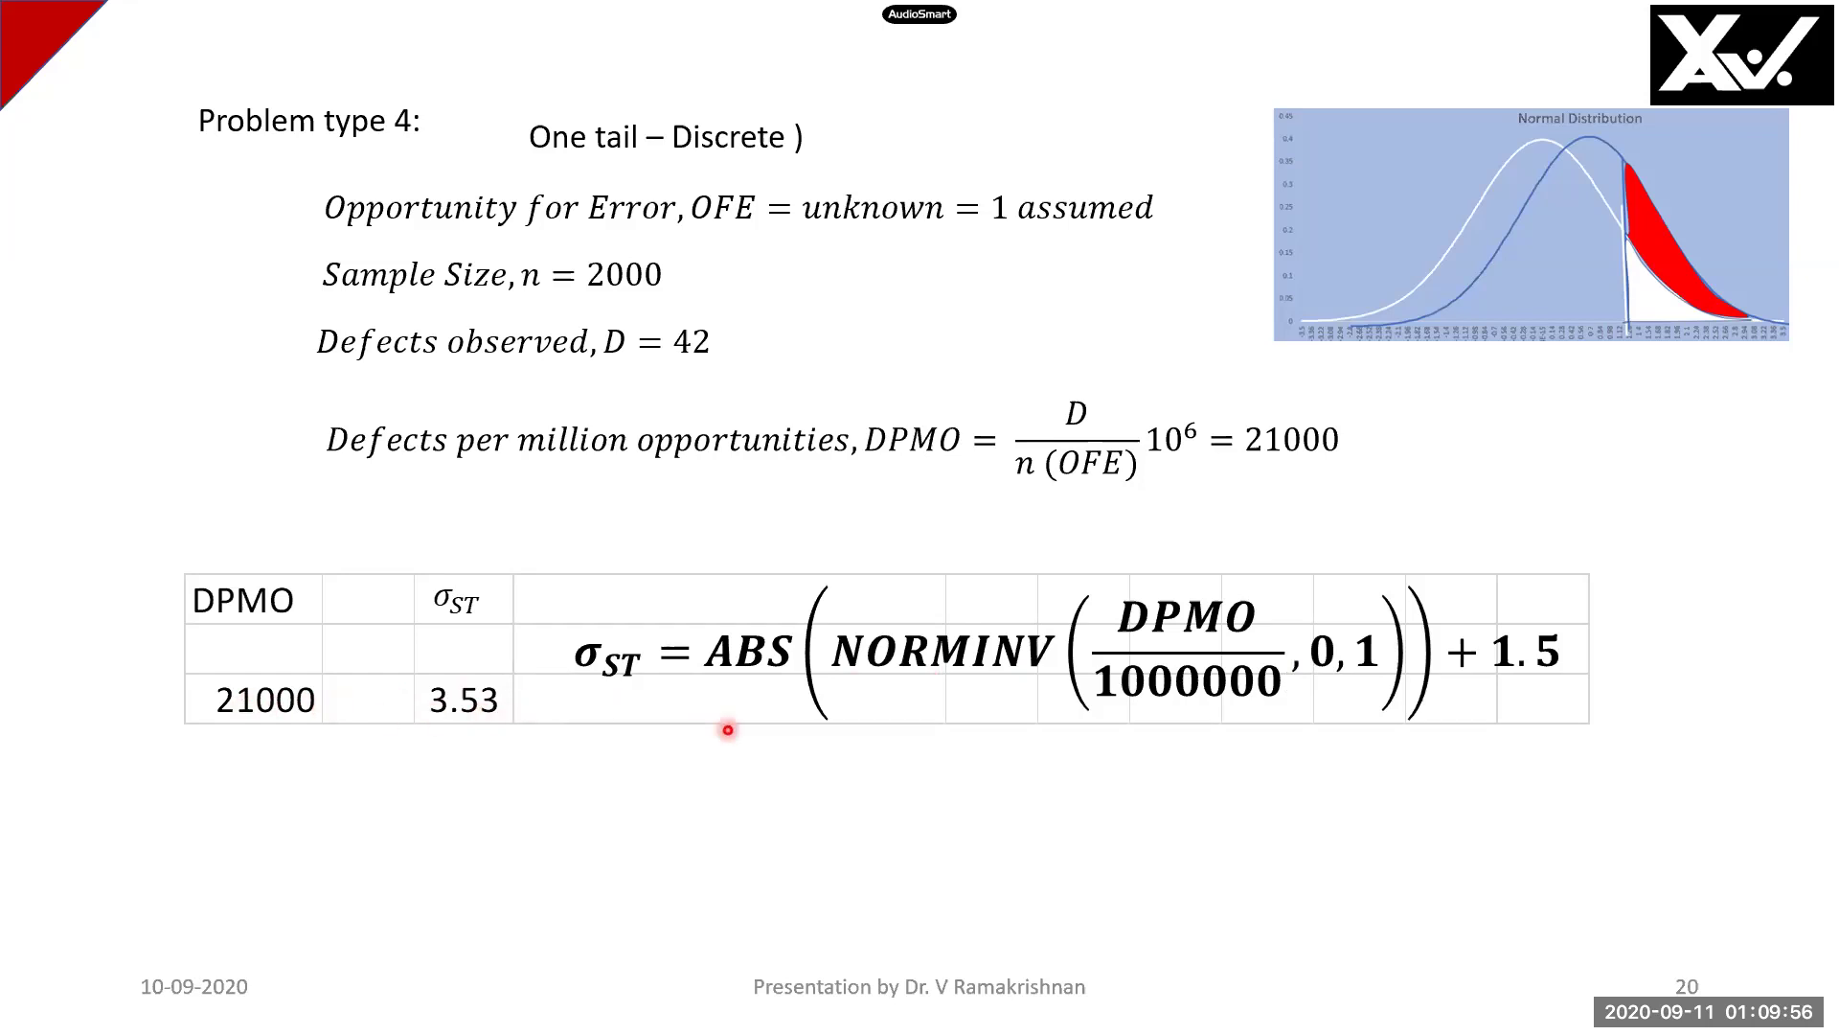
key("Right")
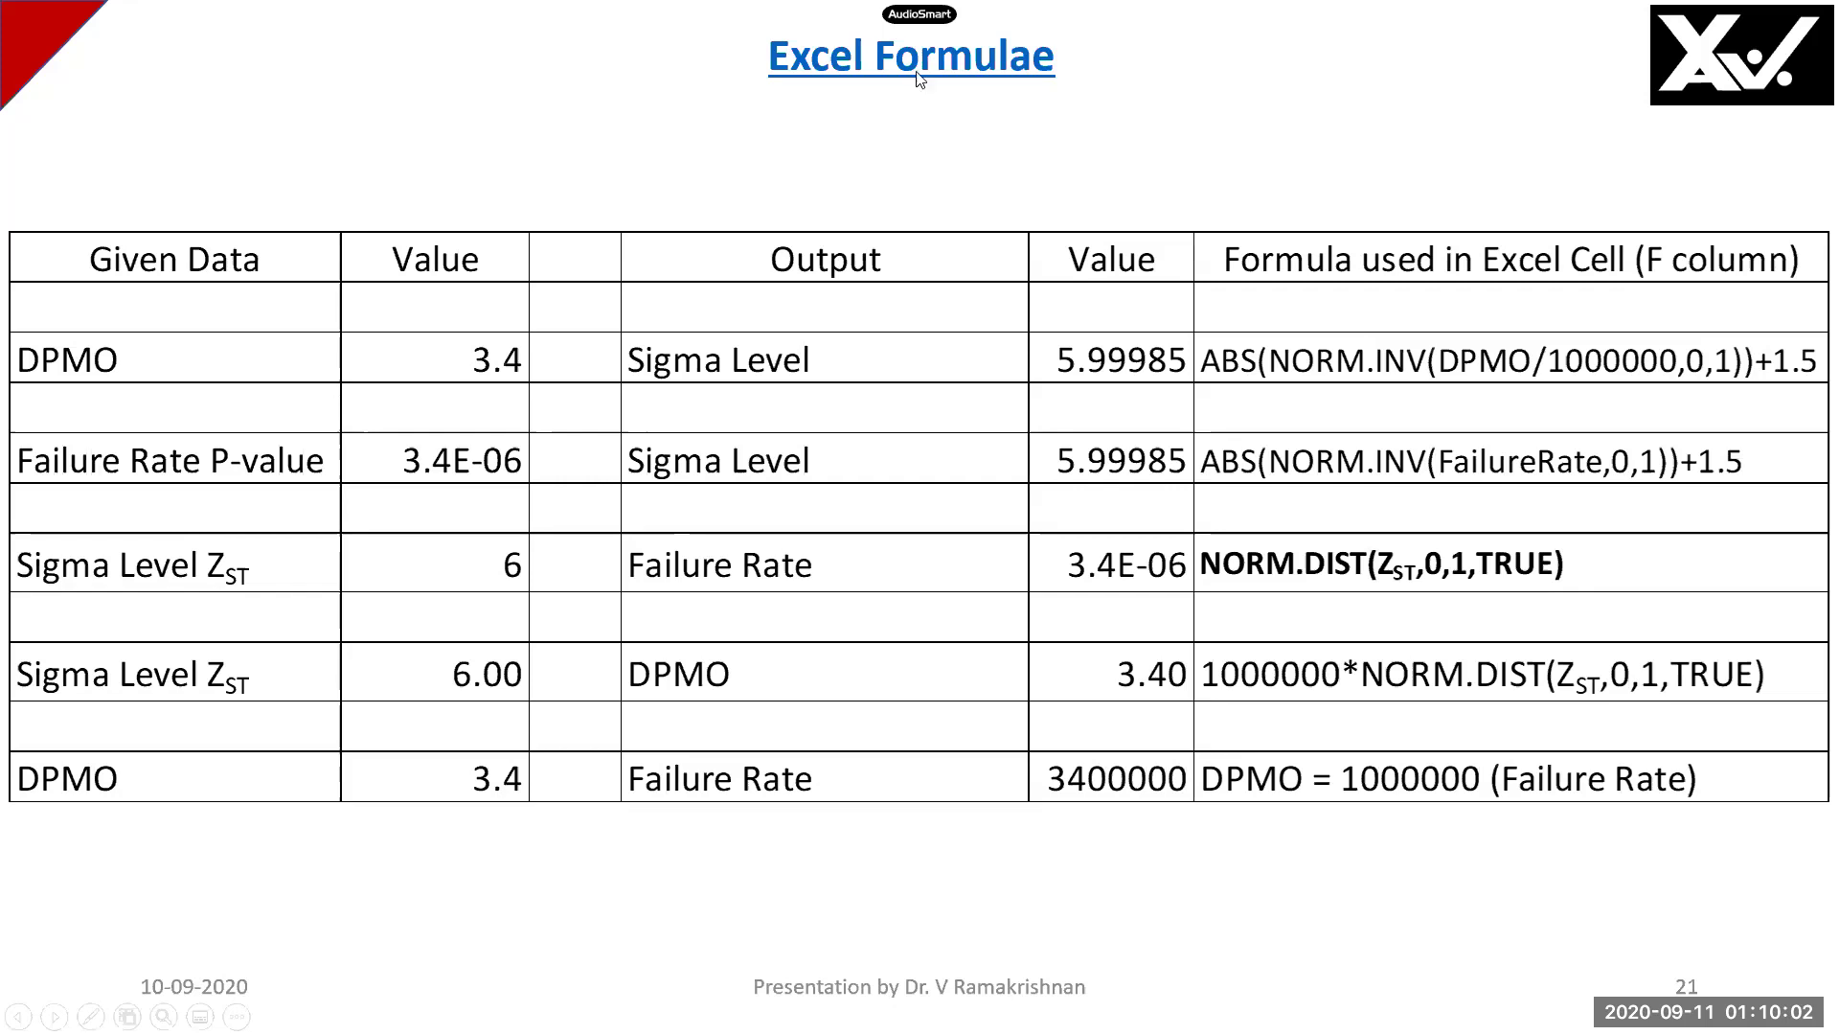
Switch to the sigma level workbook in Excel, show the Formulae sheet and set the DPMO in C5 to 10000
key("alt+Tab")
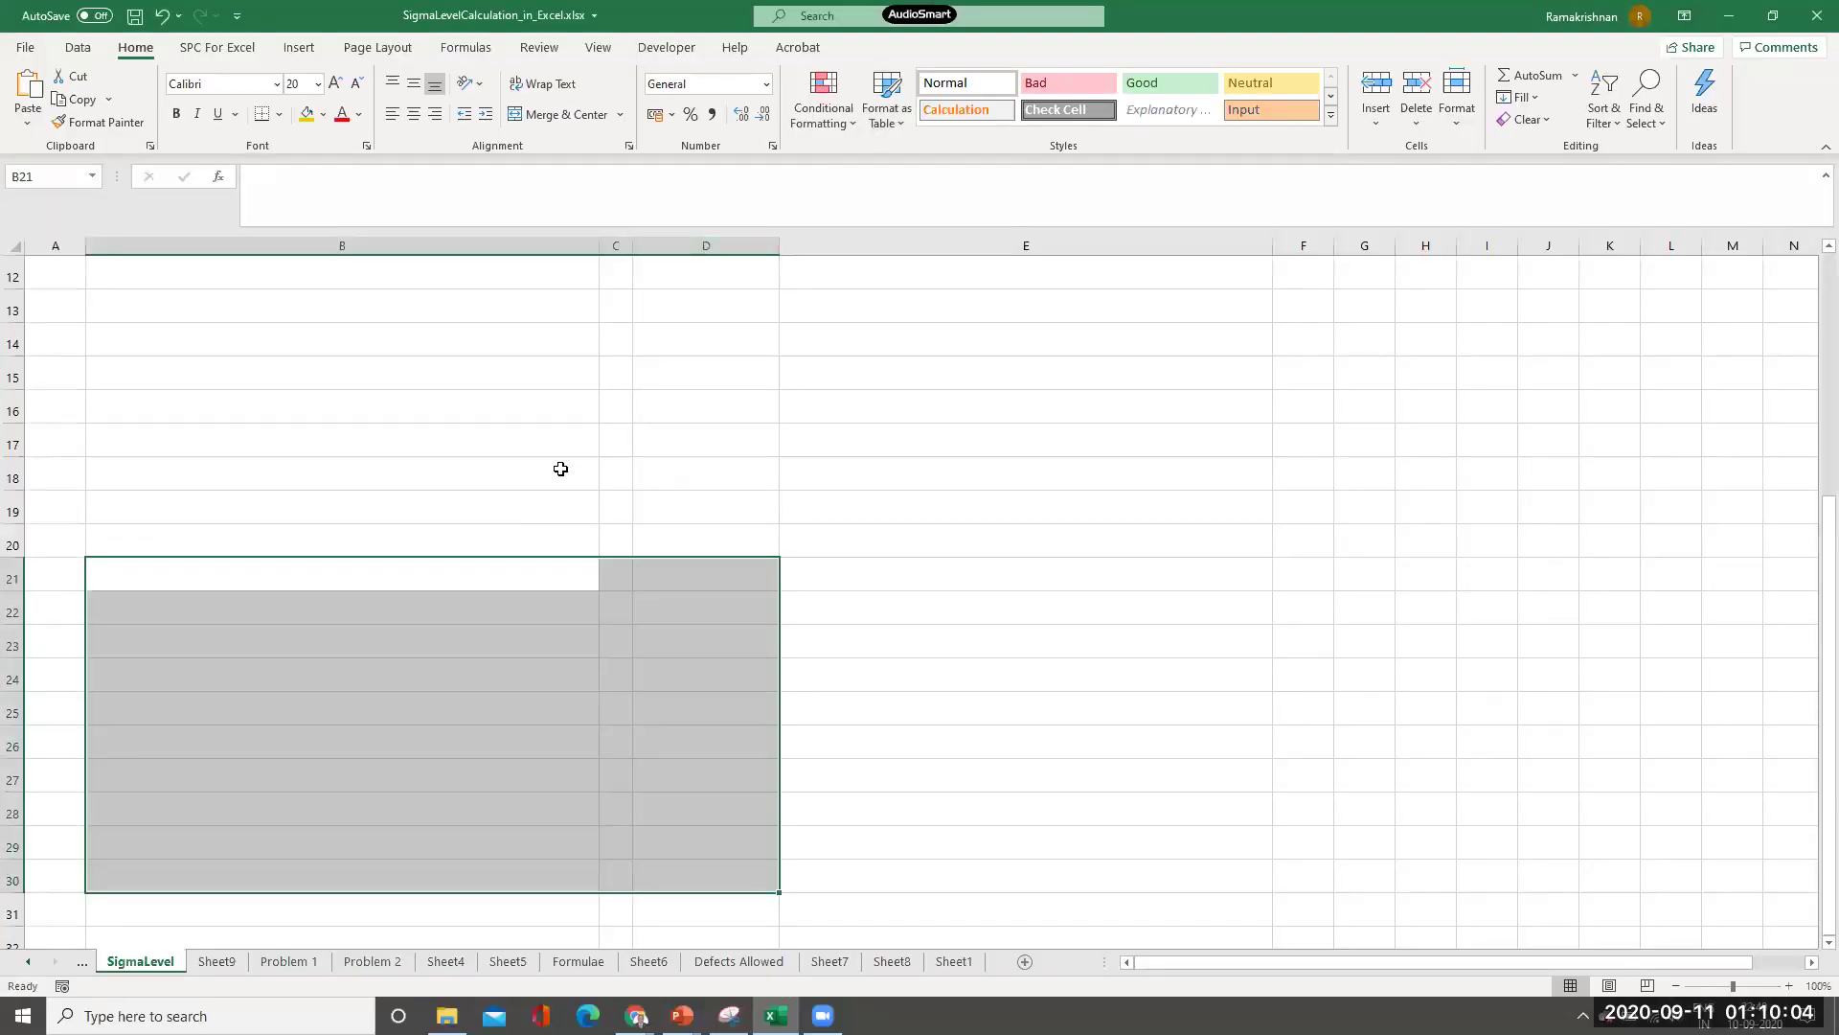
left_click(593, 970)
left_click(397, 407)
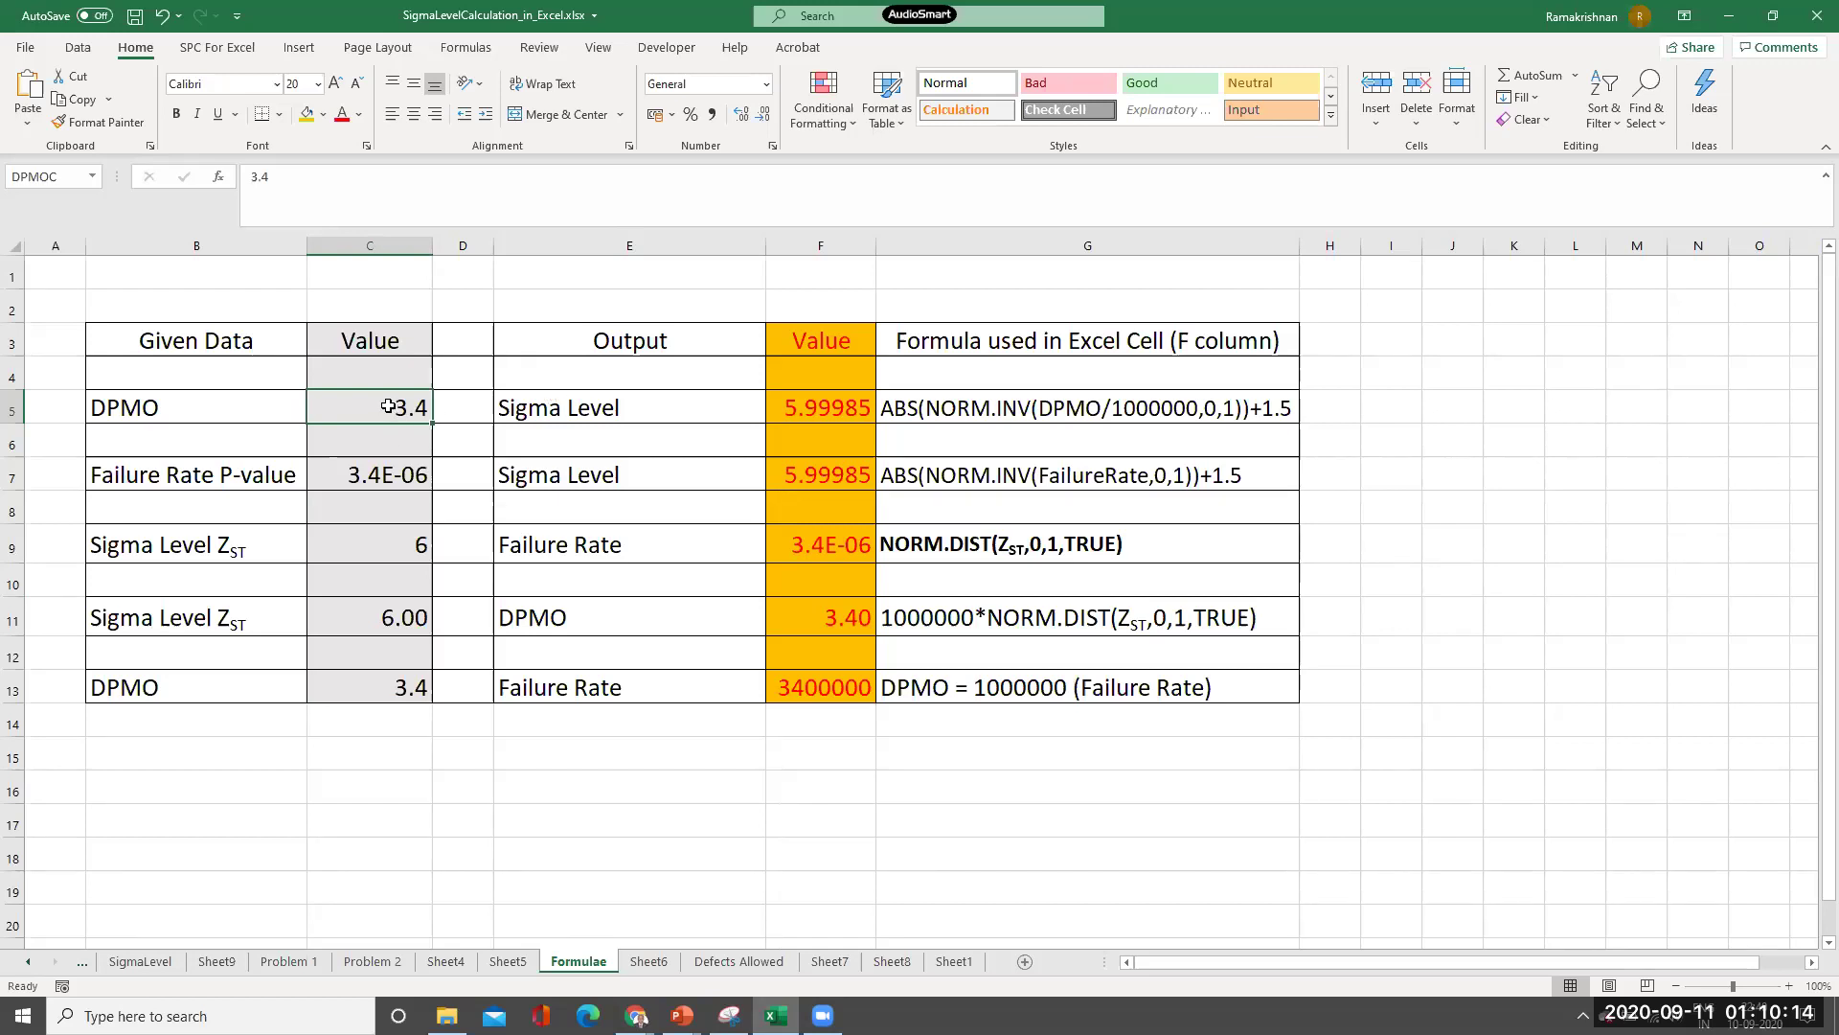
type("10000")
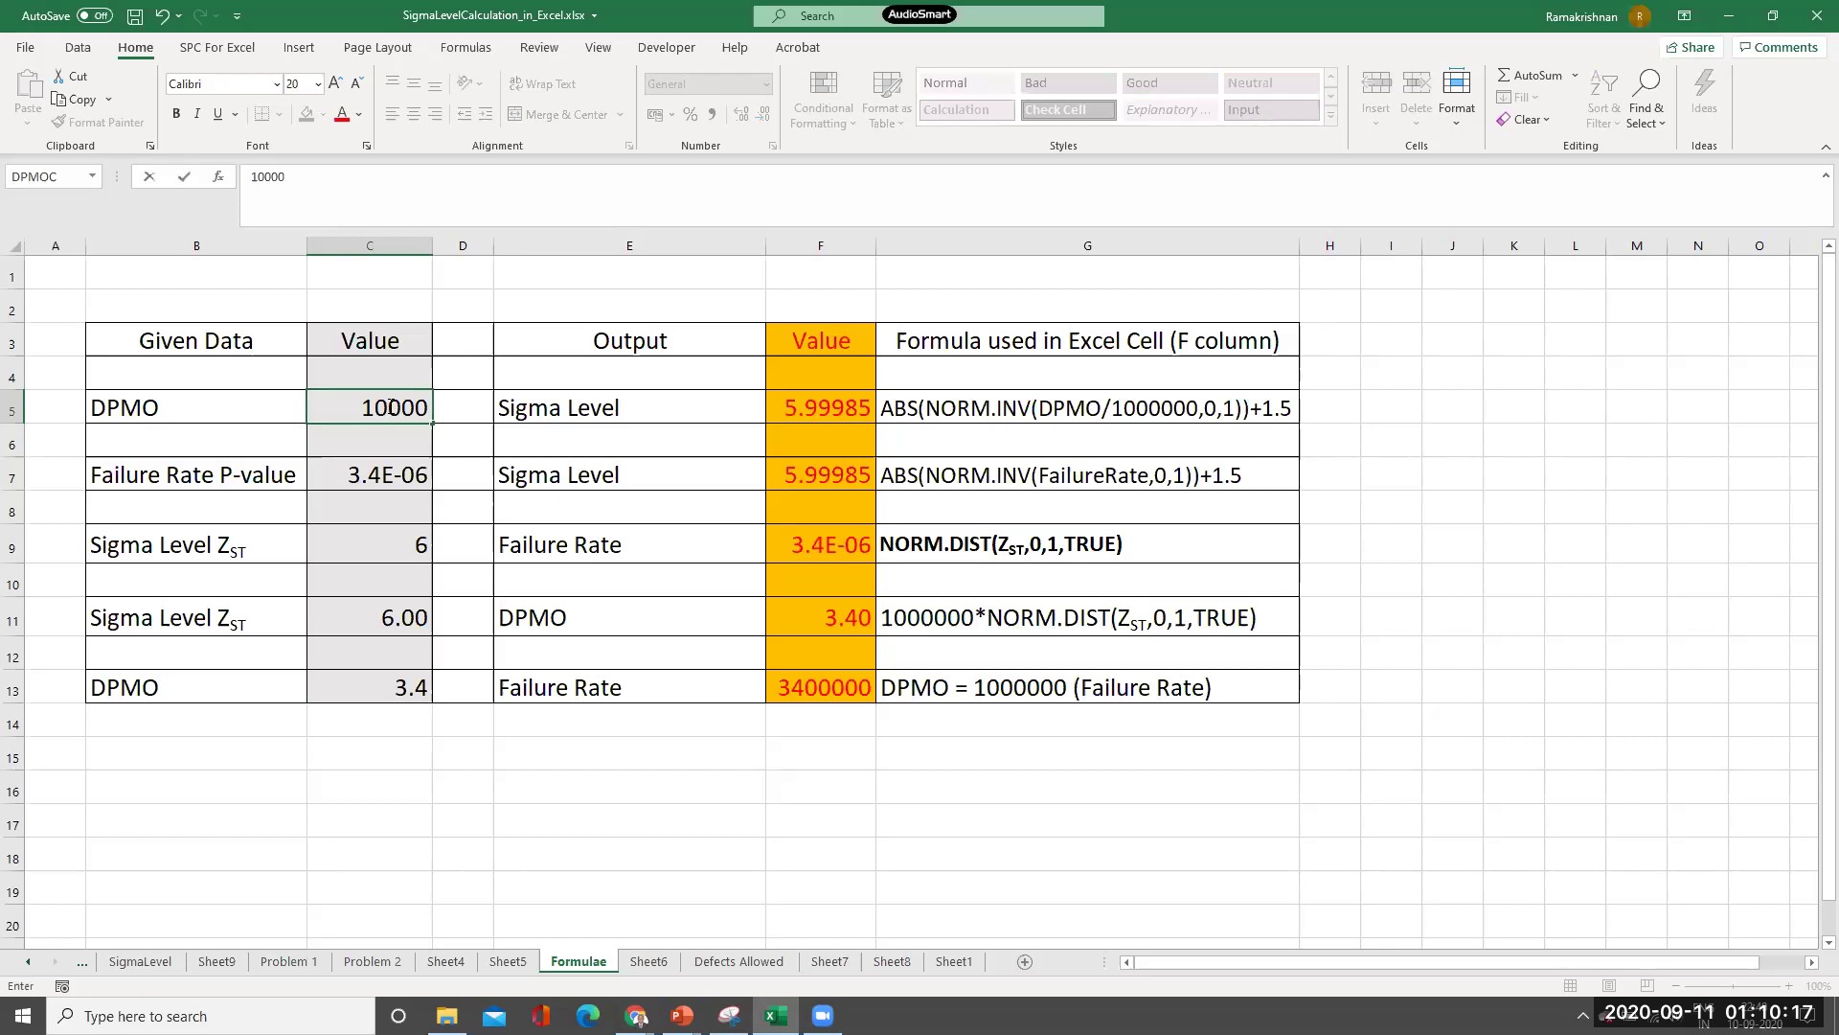
key("Return")
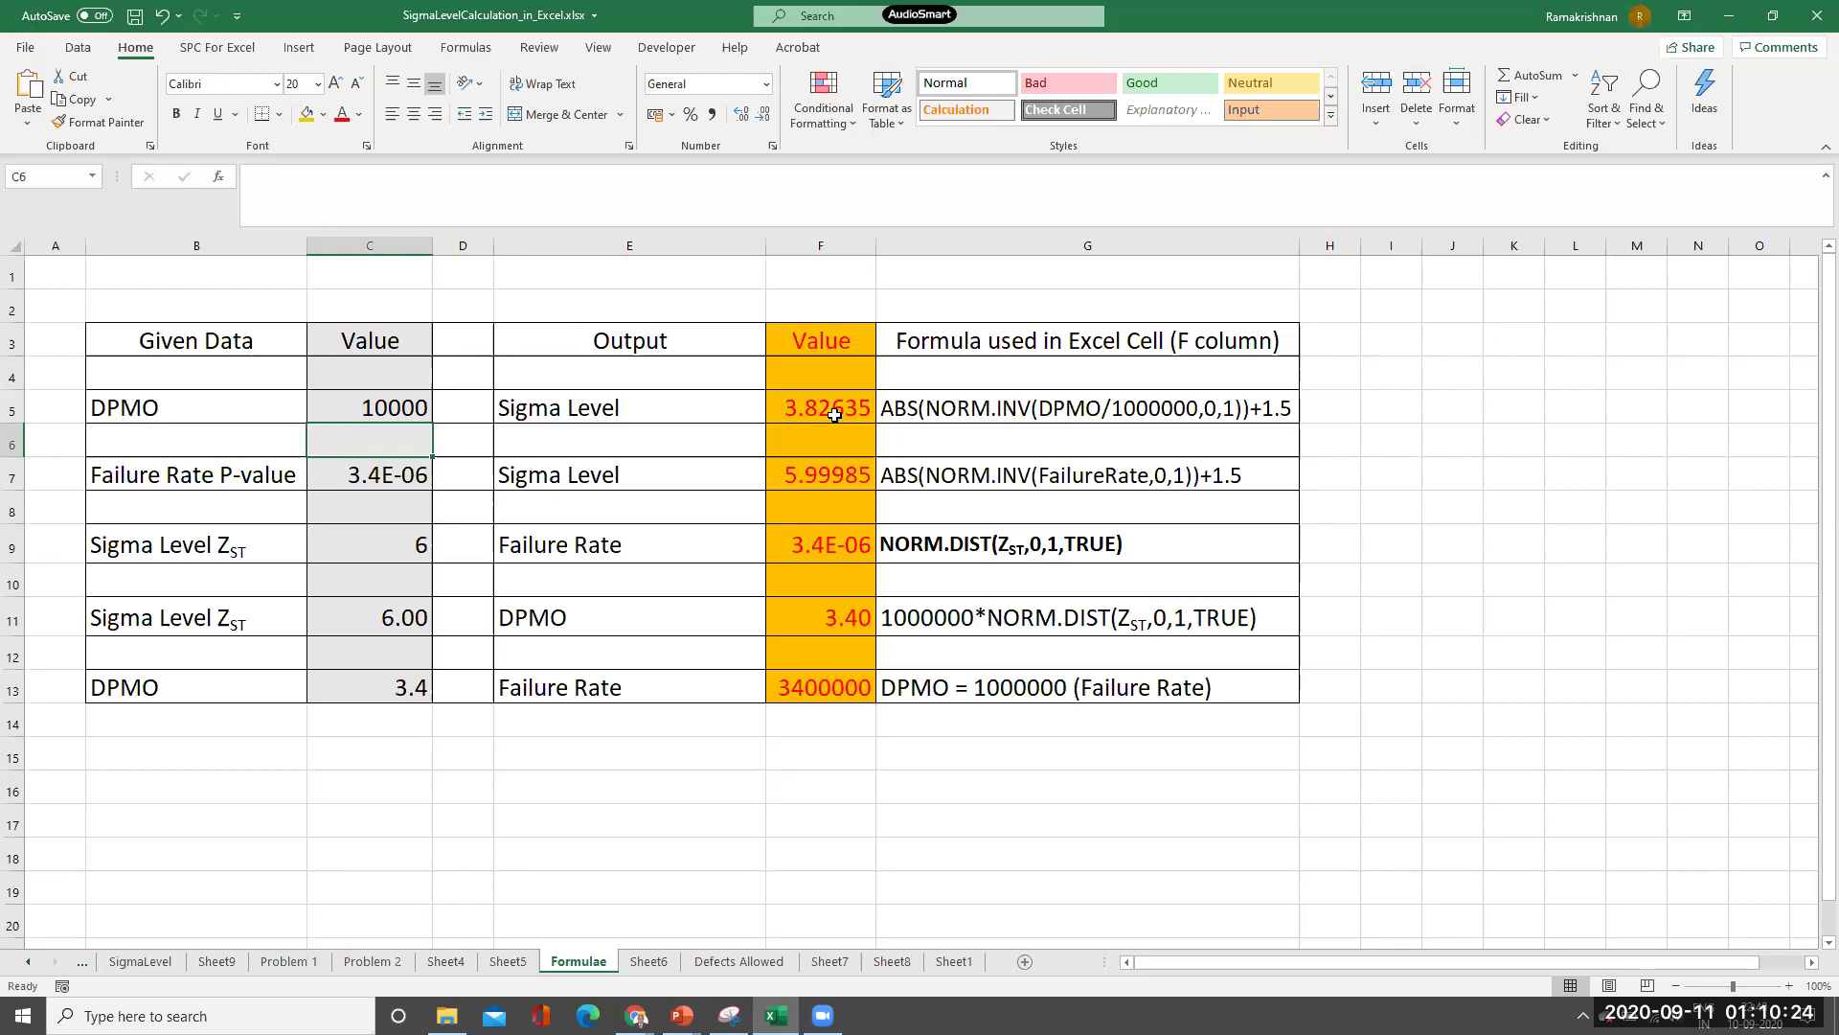
Set the DPMO in C5 back to 3.4
left_click(403, 409)
type("3")
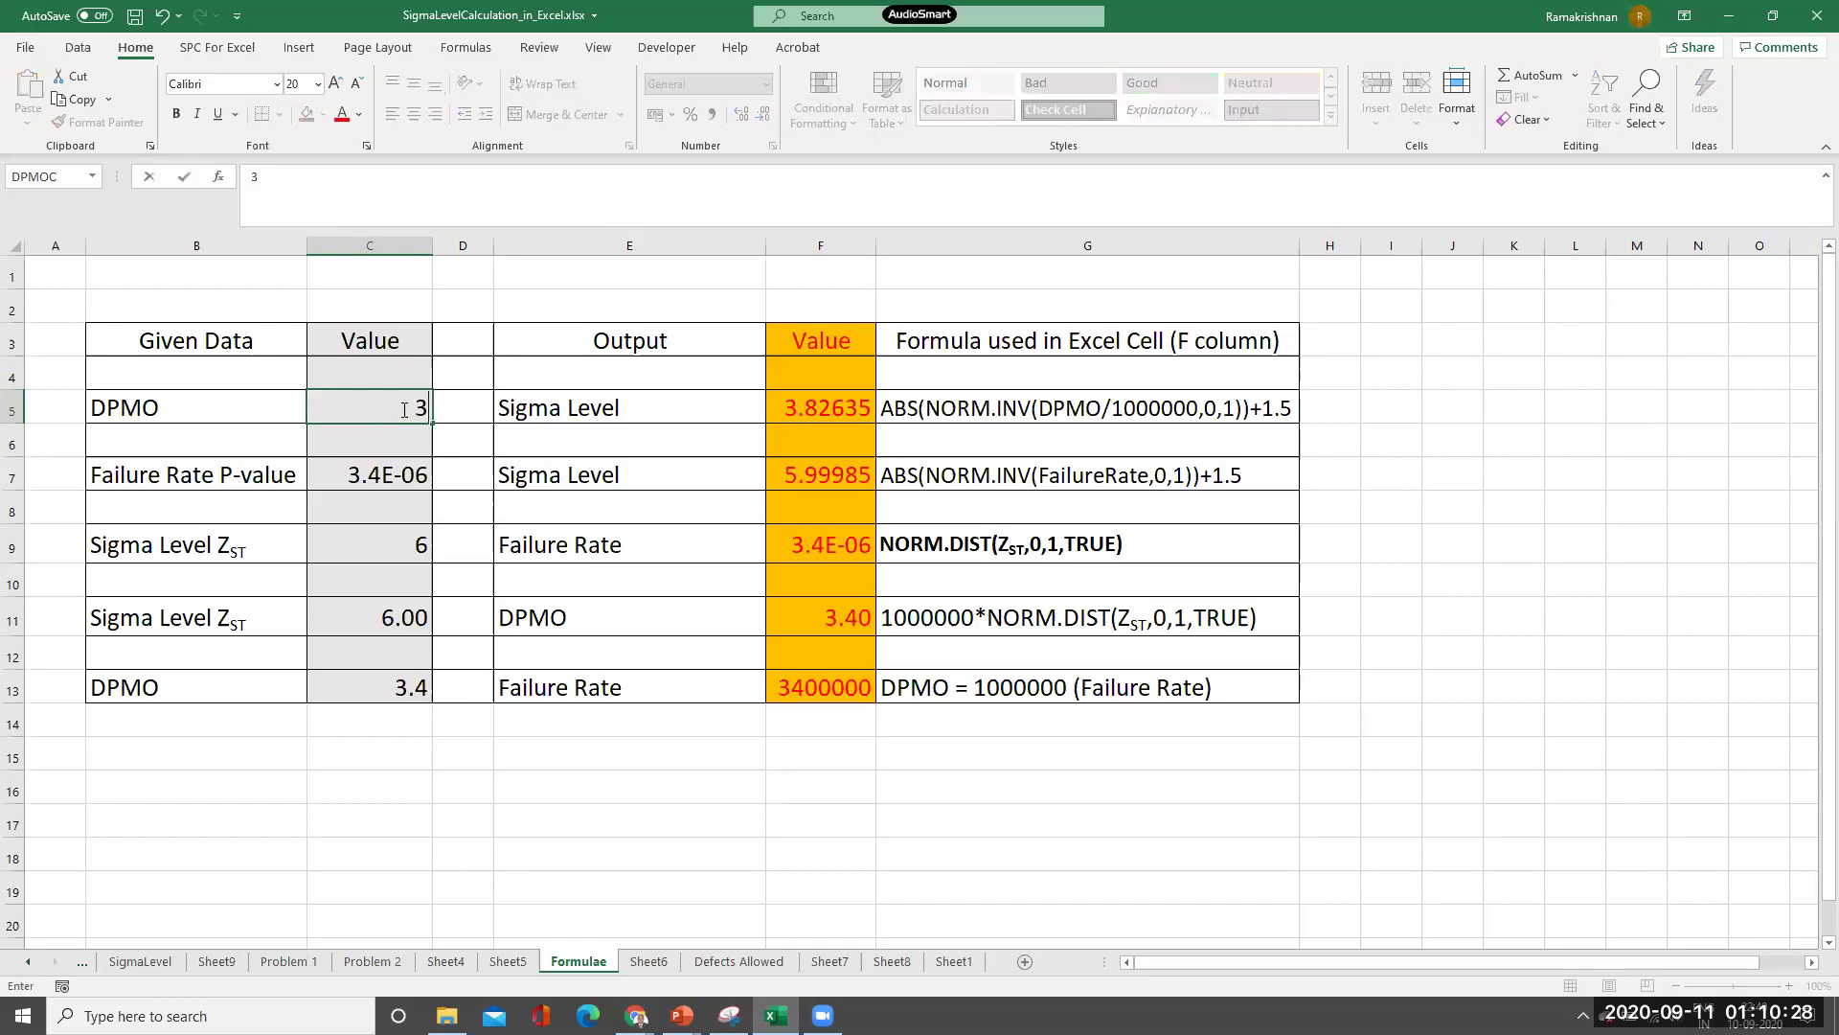
type(".4")
key("Return")
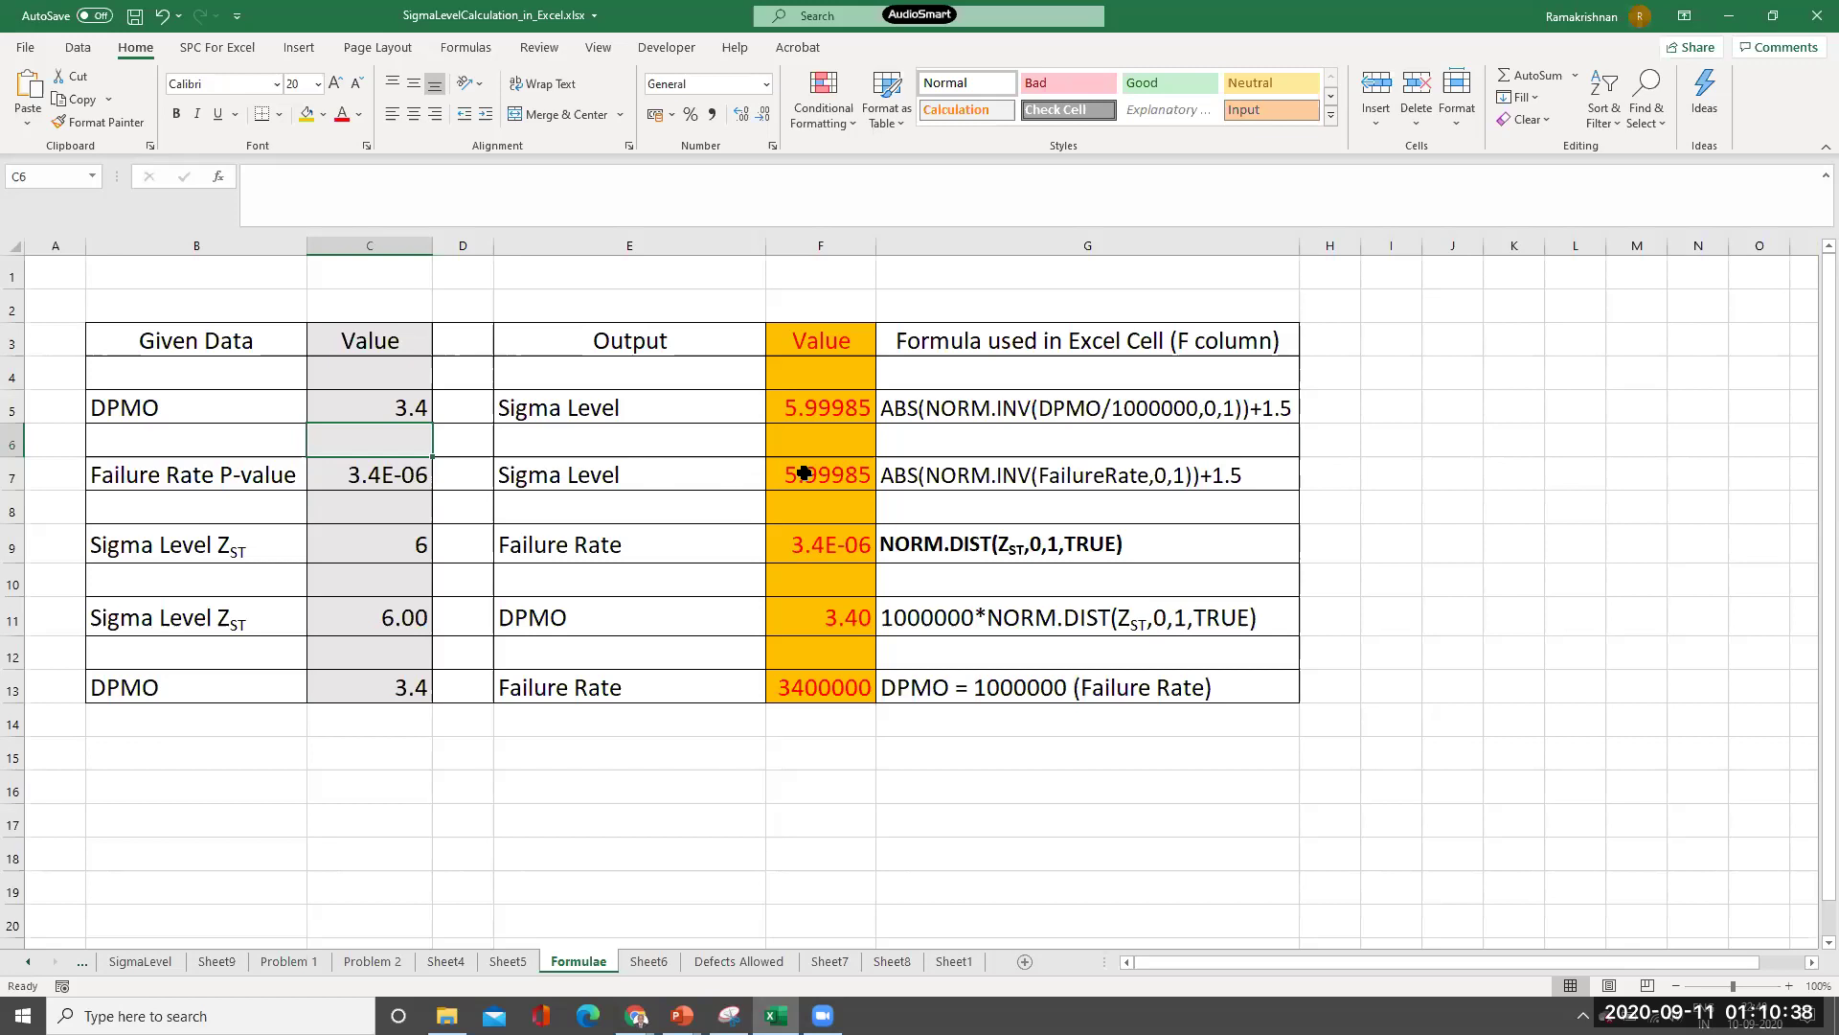
Set the sigma level in C9 to 3 to recalculate the failure rate
left_click(418, 547)
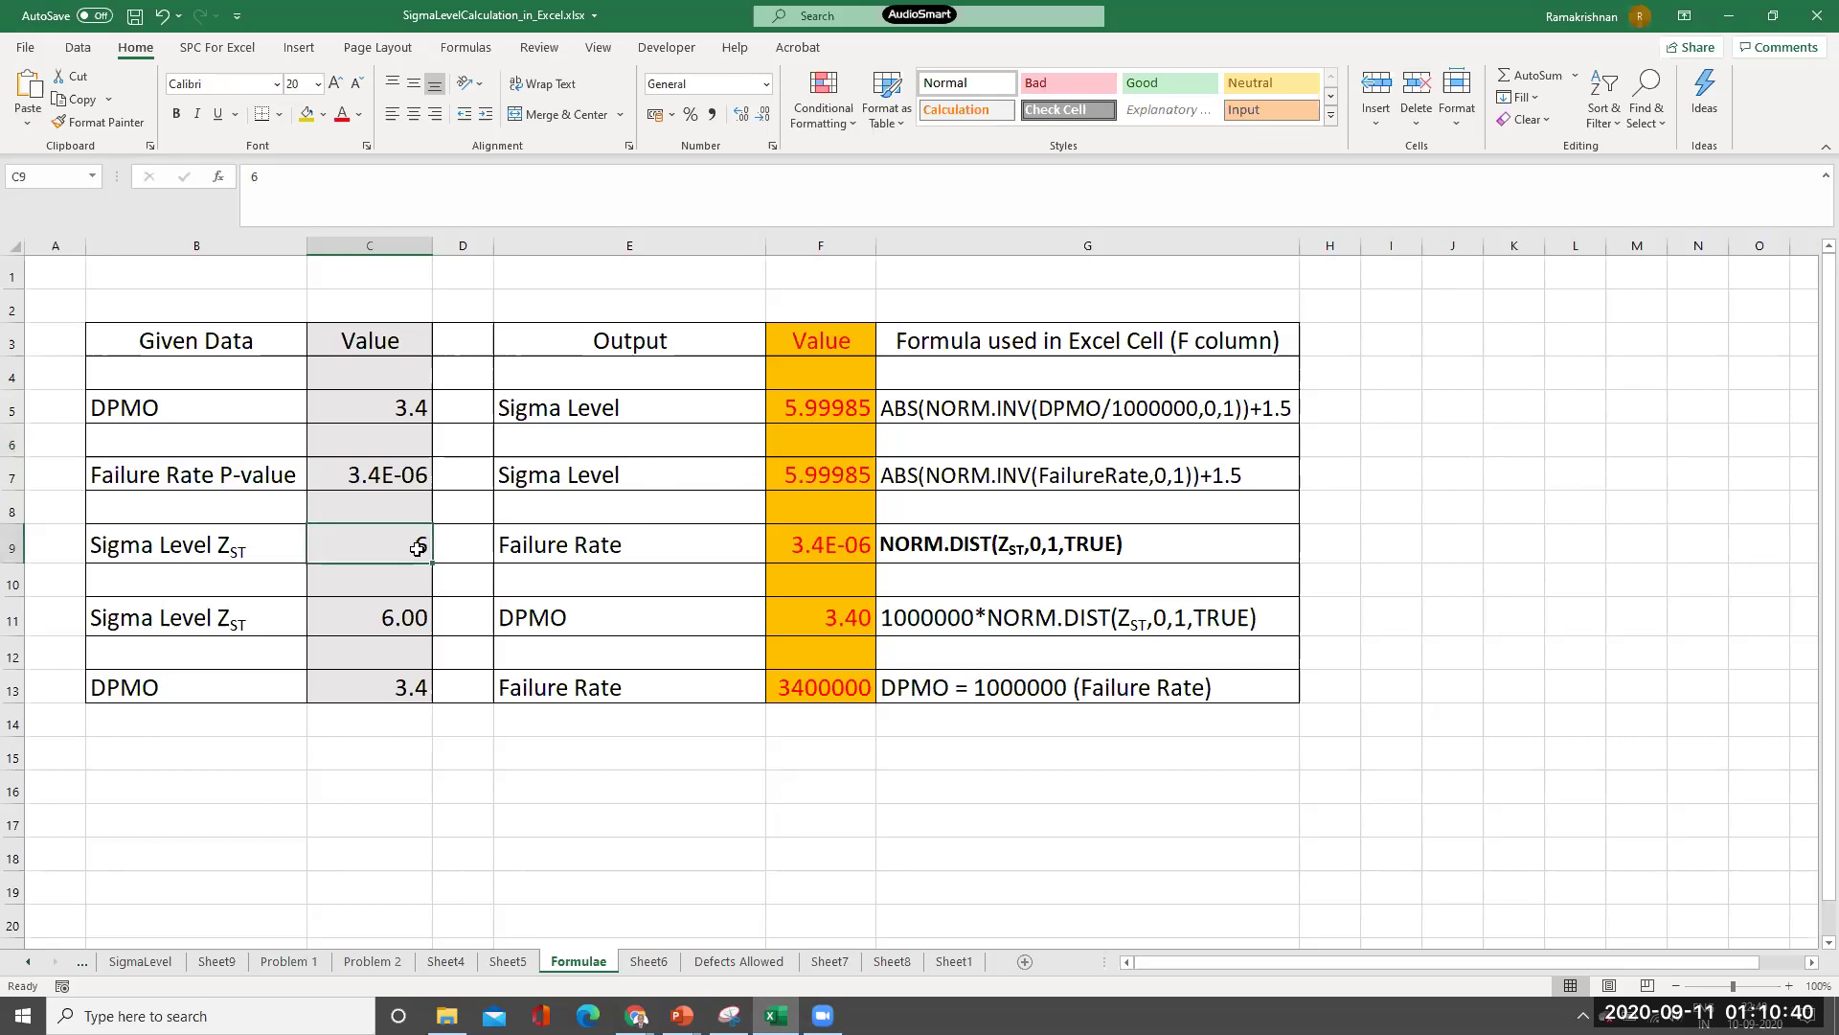
type("3")
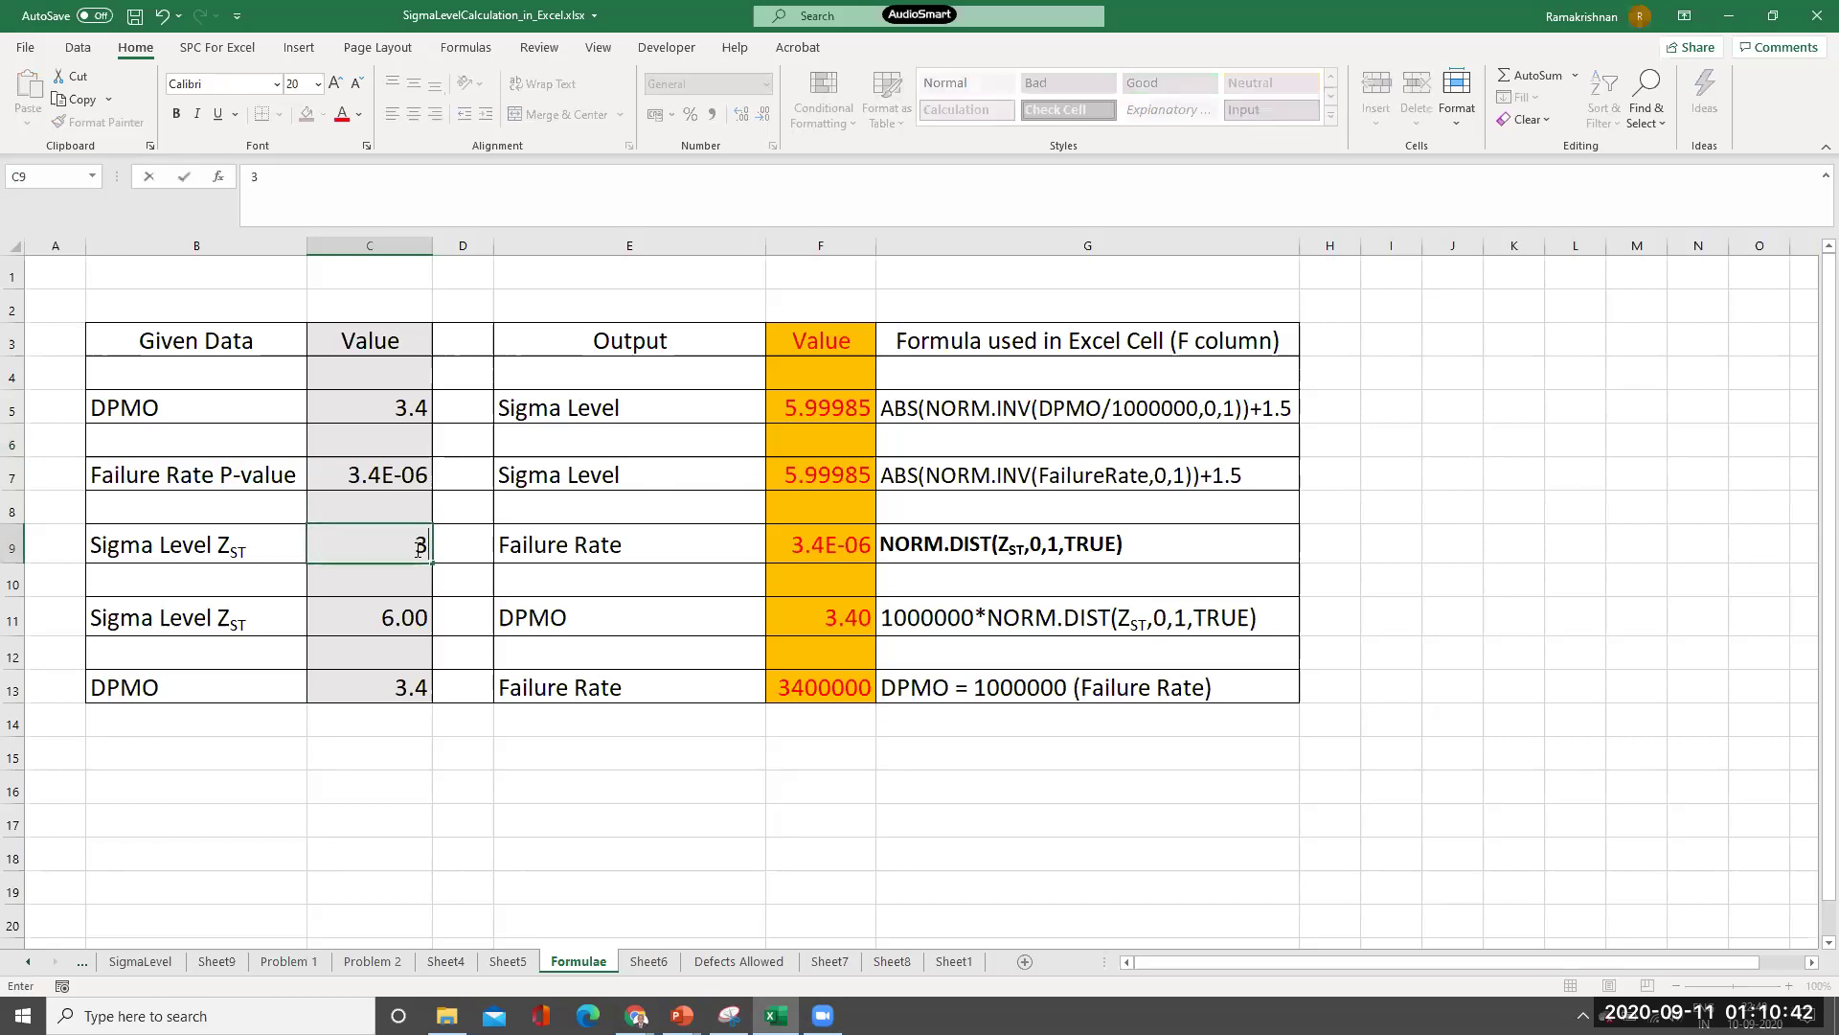
key("Return")
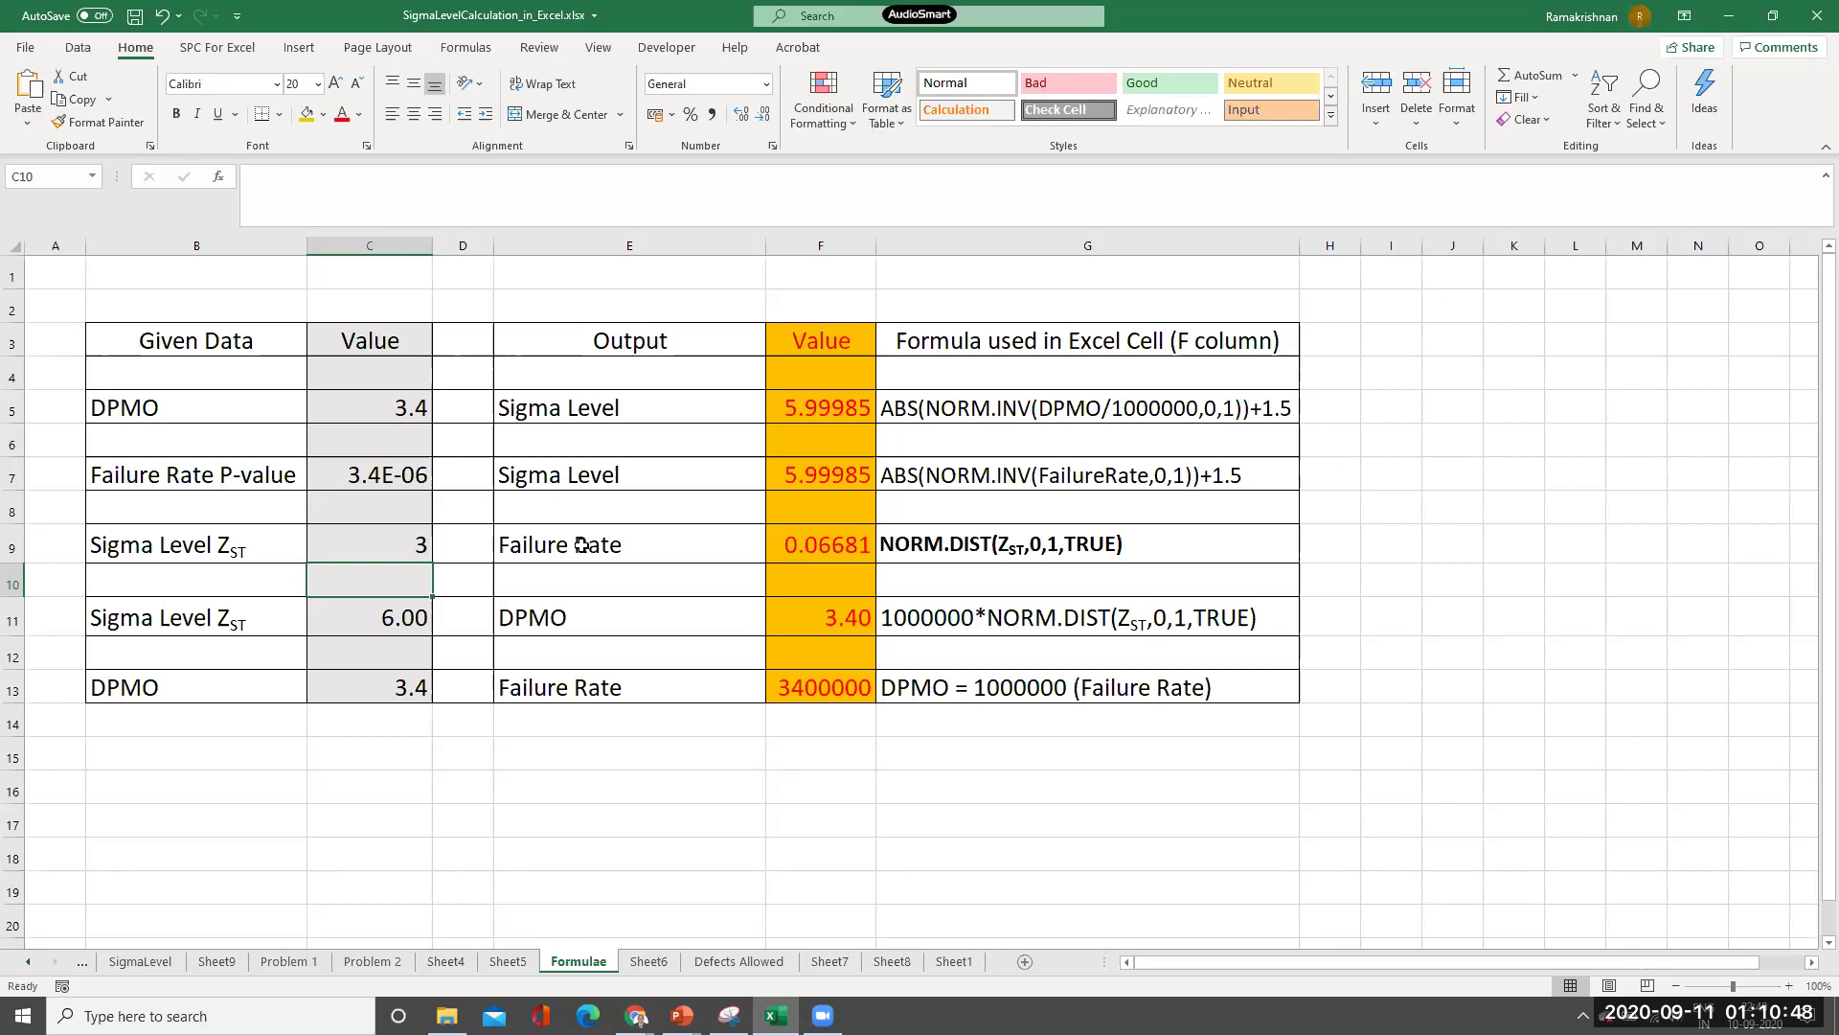
Return the sigma level in C9 for the failure rate calculation to 6
left_click(403, 545)
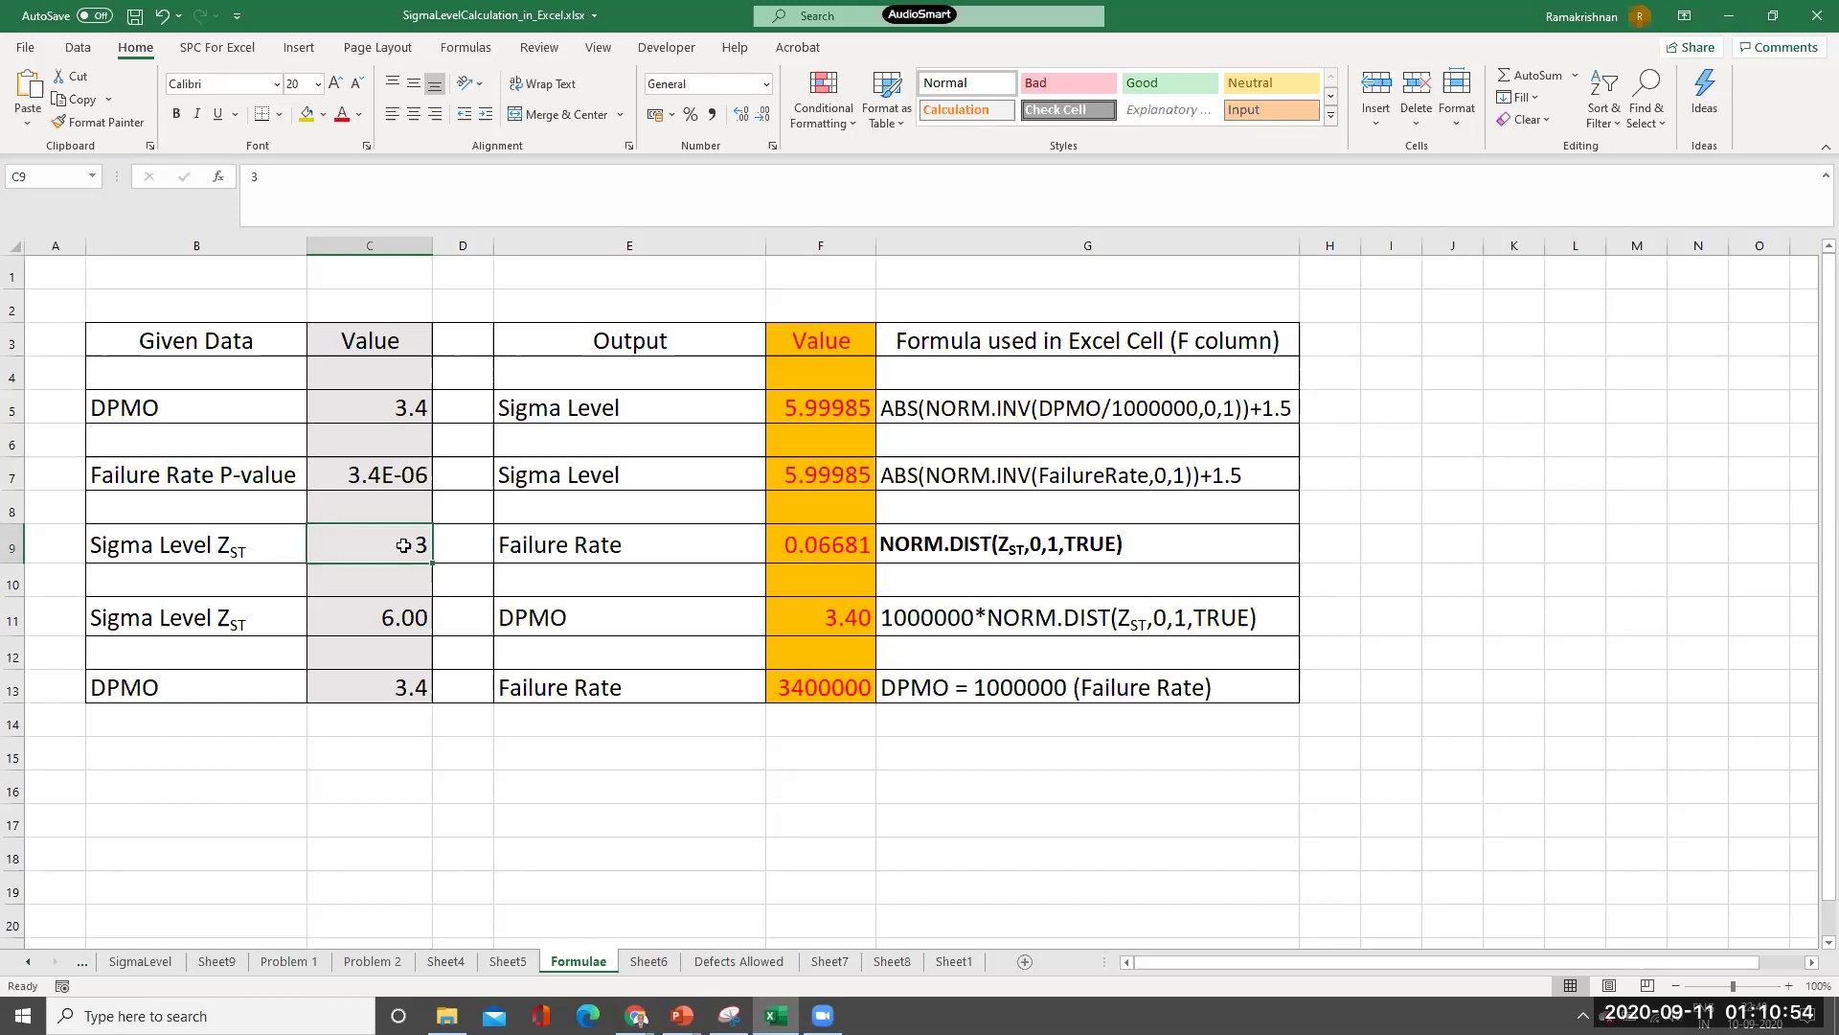
type("6")
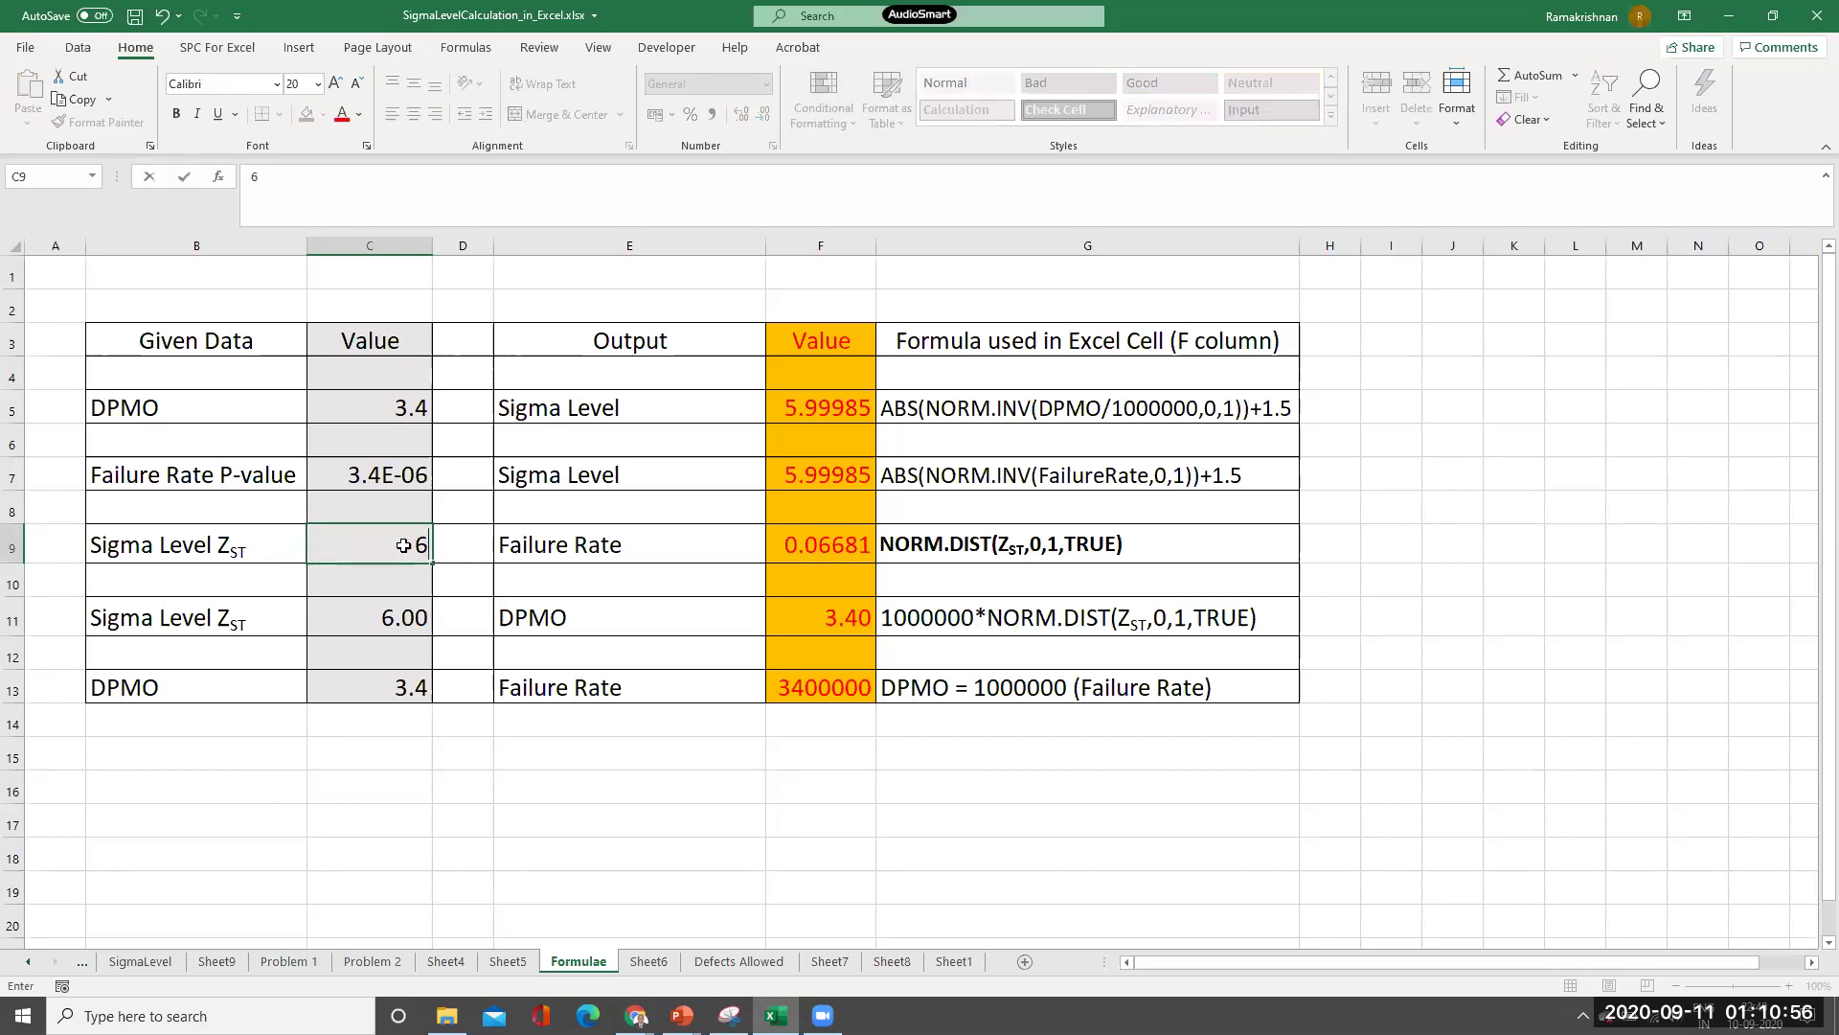
key("Return")
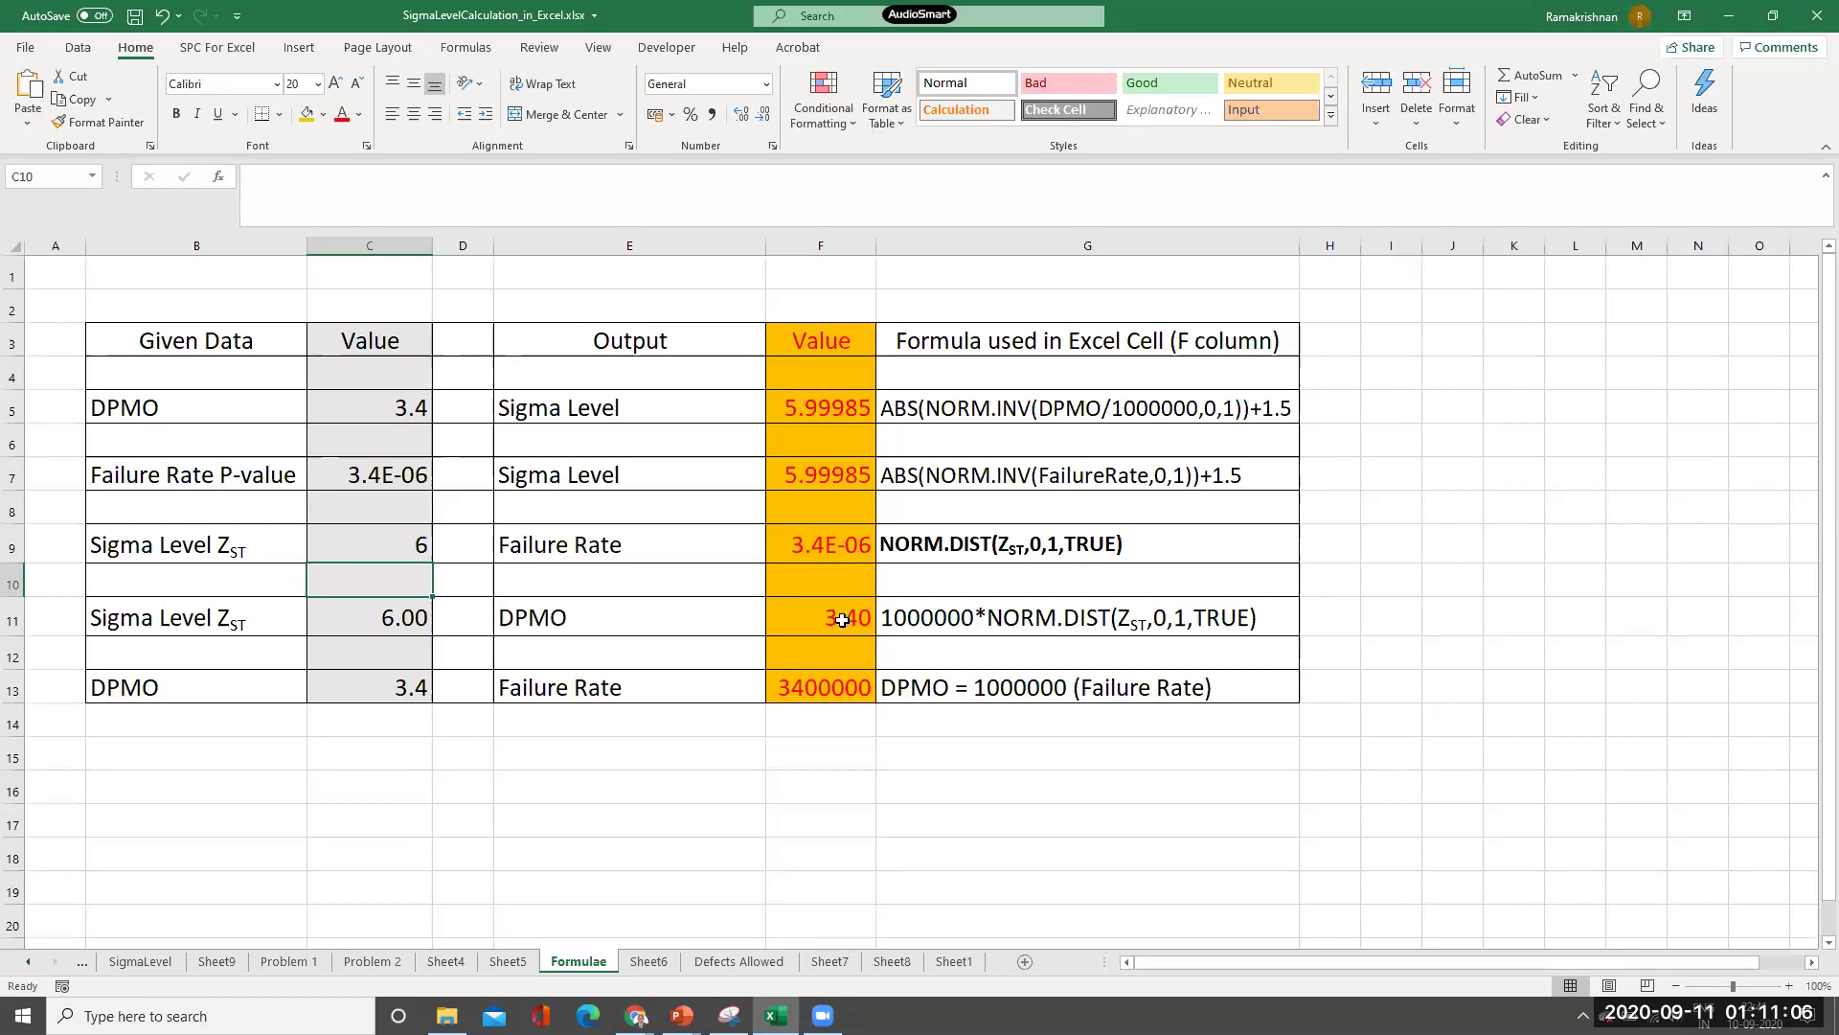
Set the sigma level in C11 to 3 to recalculate the DPMO
left_click(403, 621)
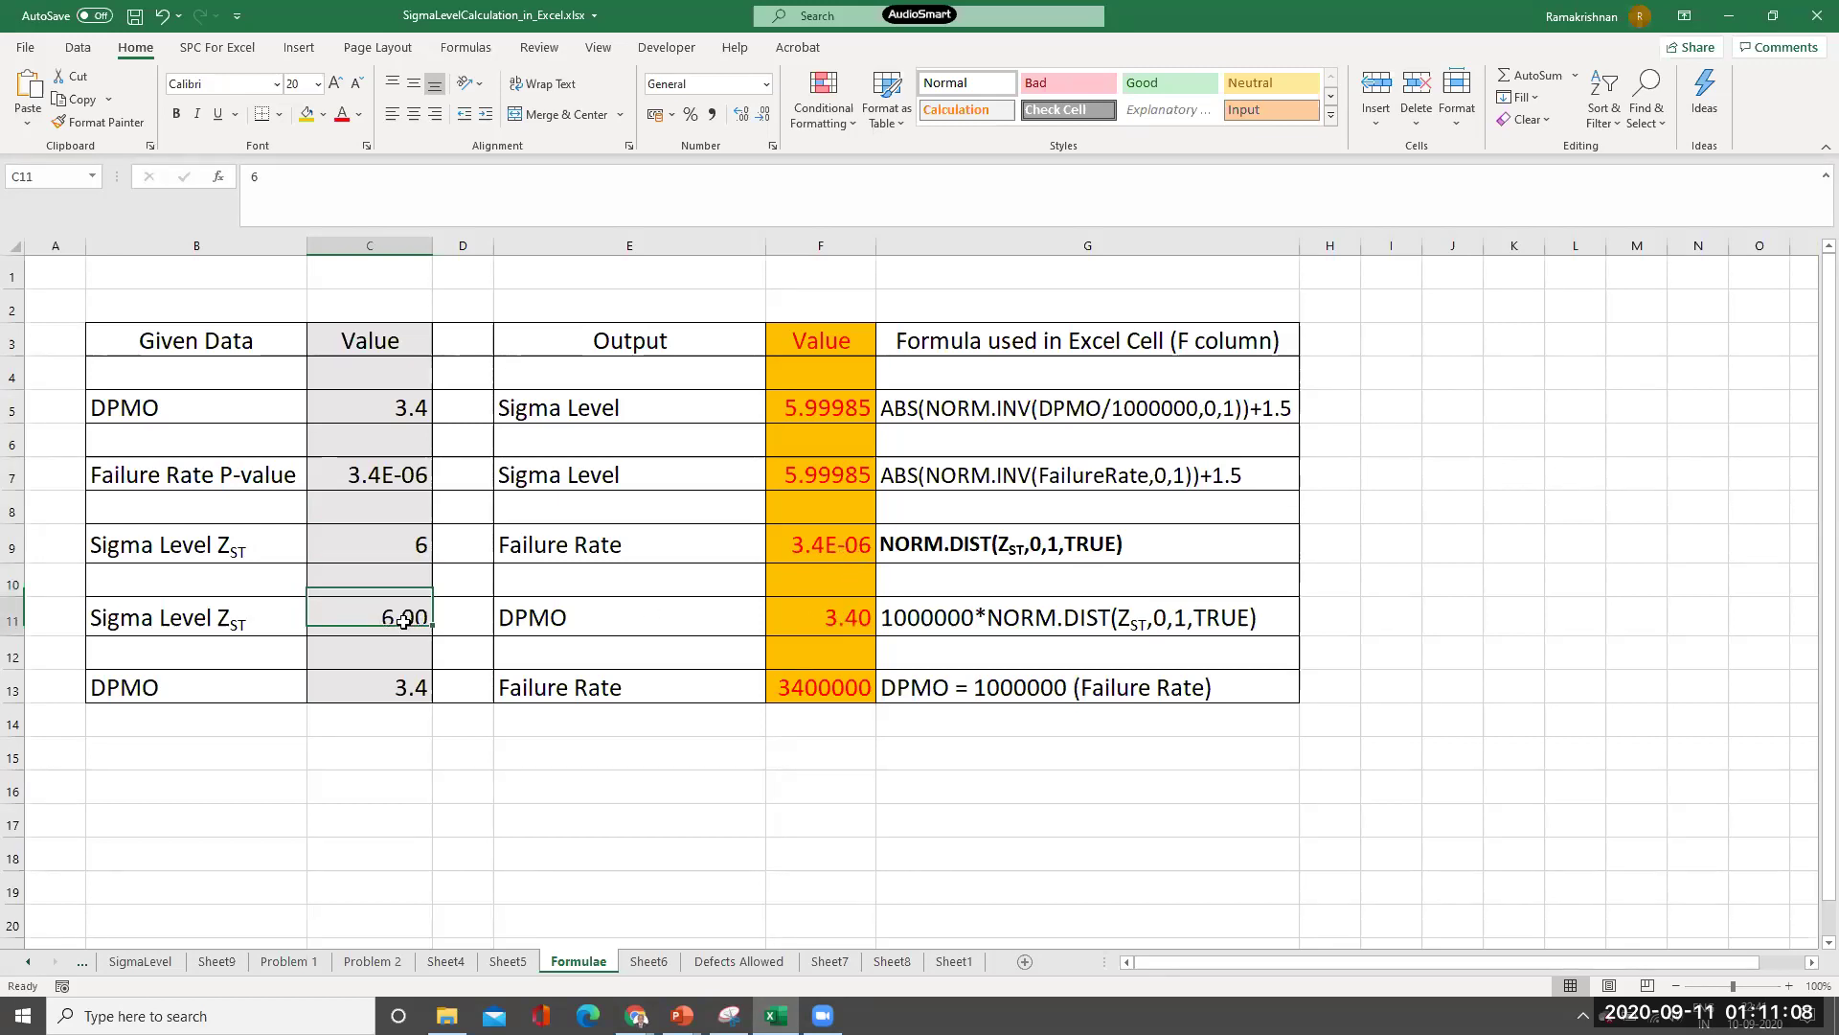
type("3")
key("Return")
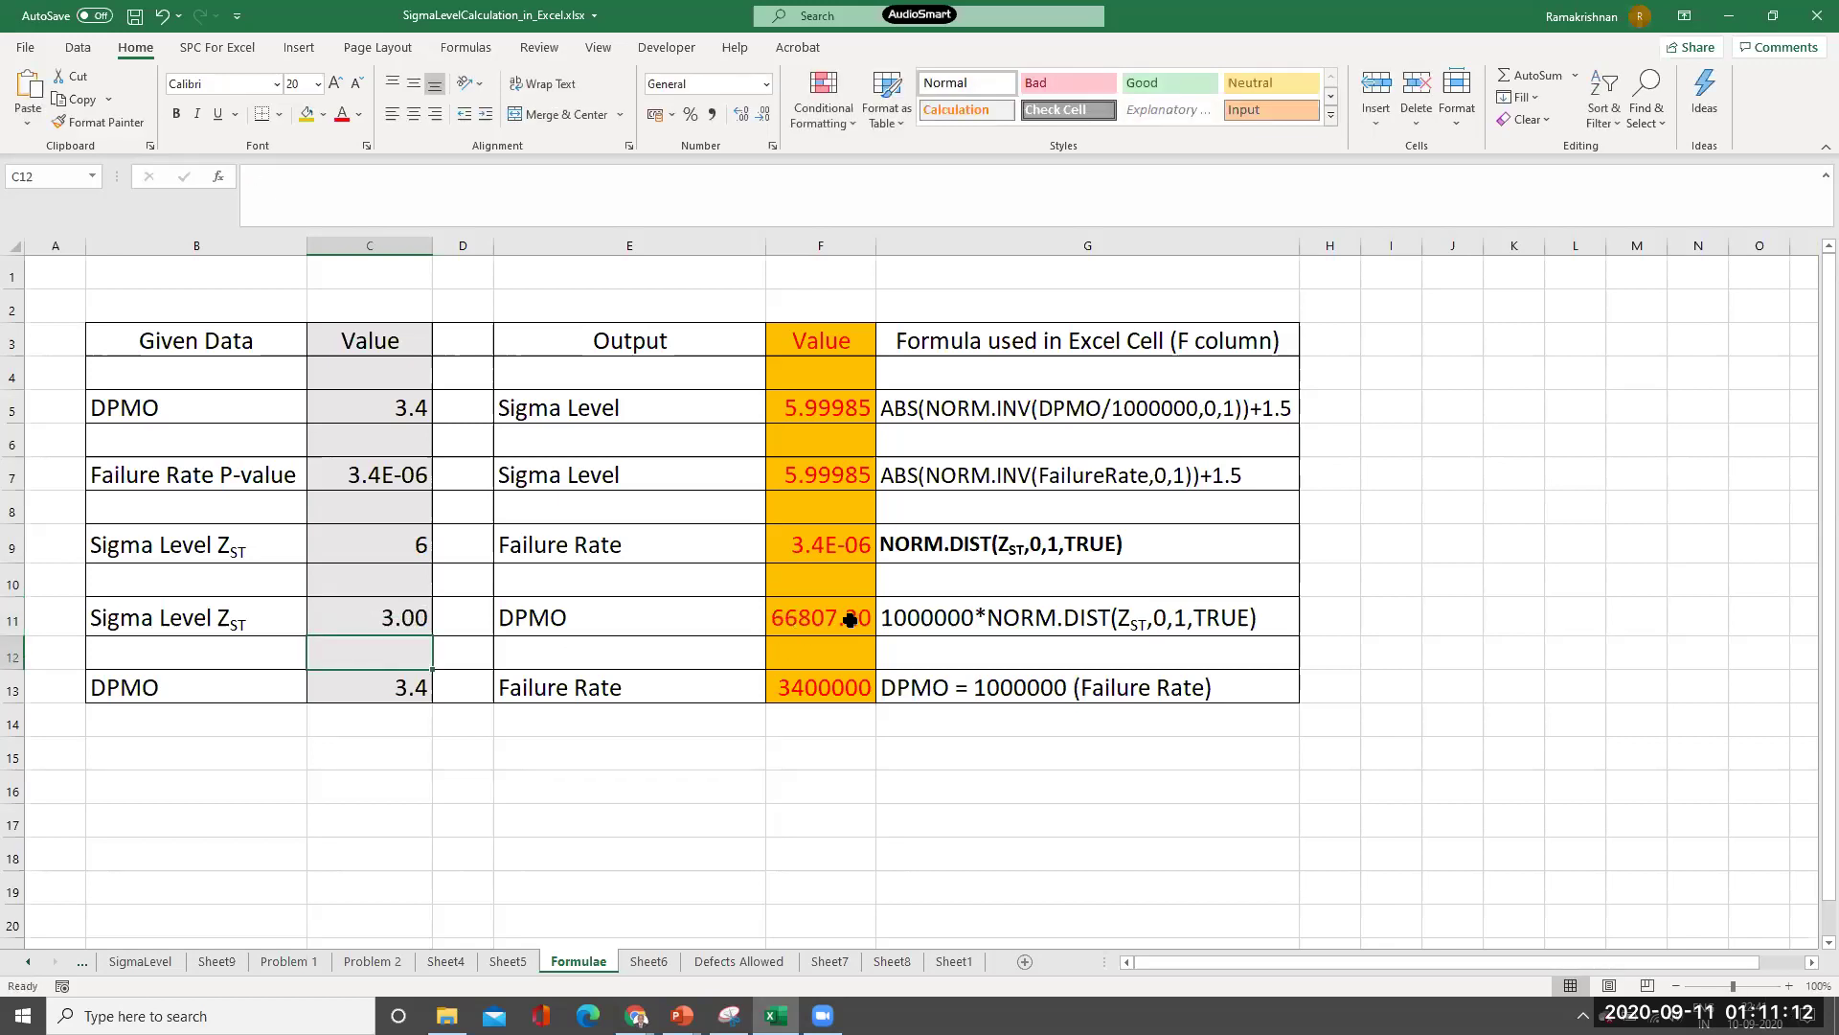
Return the sigma level in C11 for the DPMO calculation to 6
left_click(407, 618)
type("6")
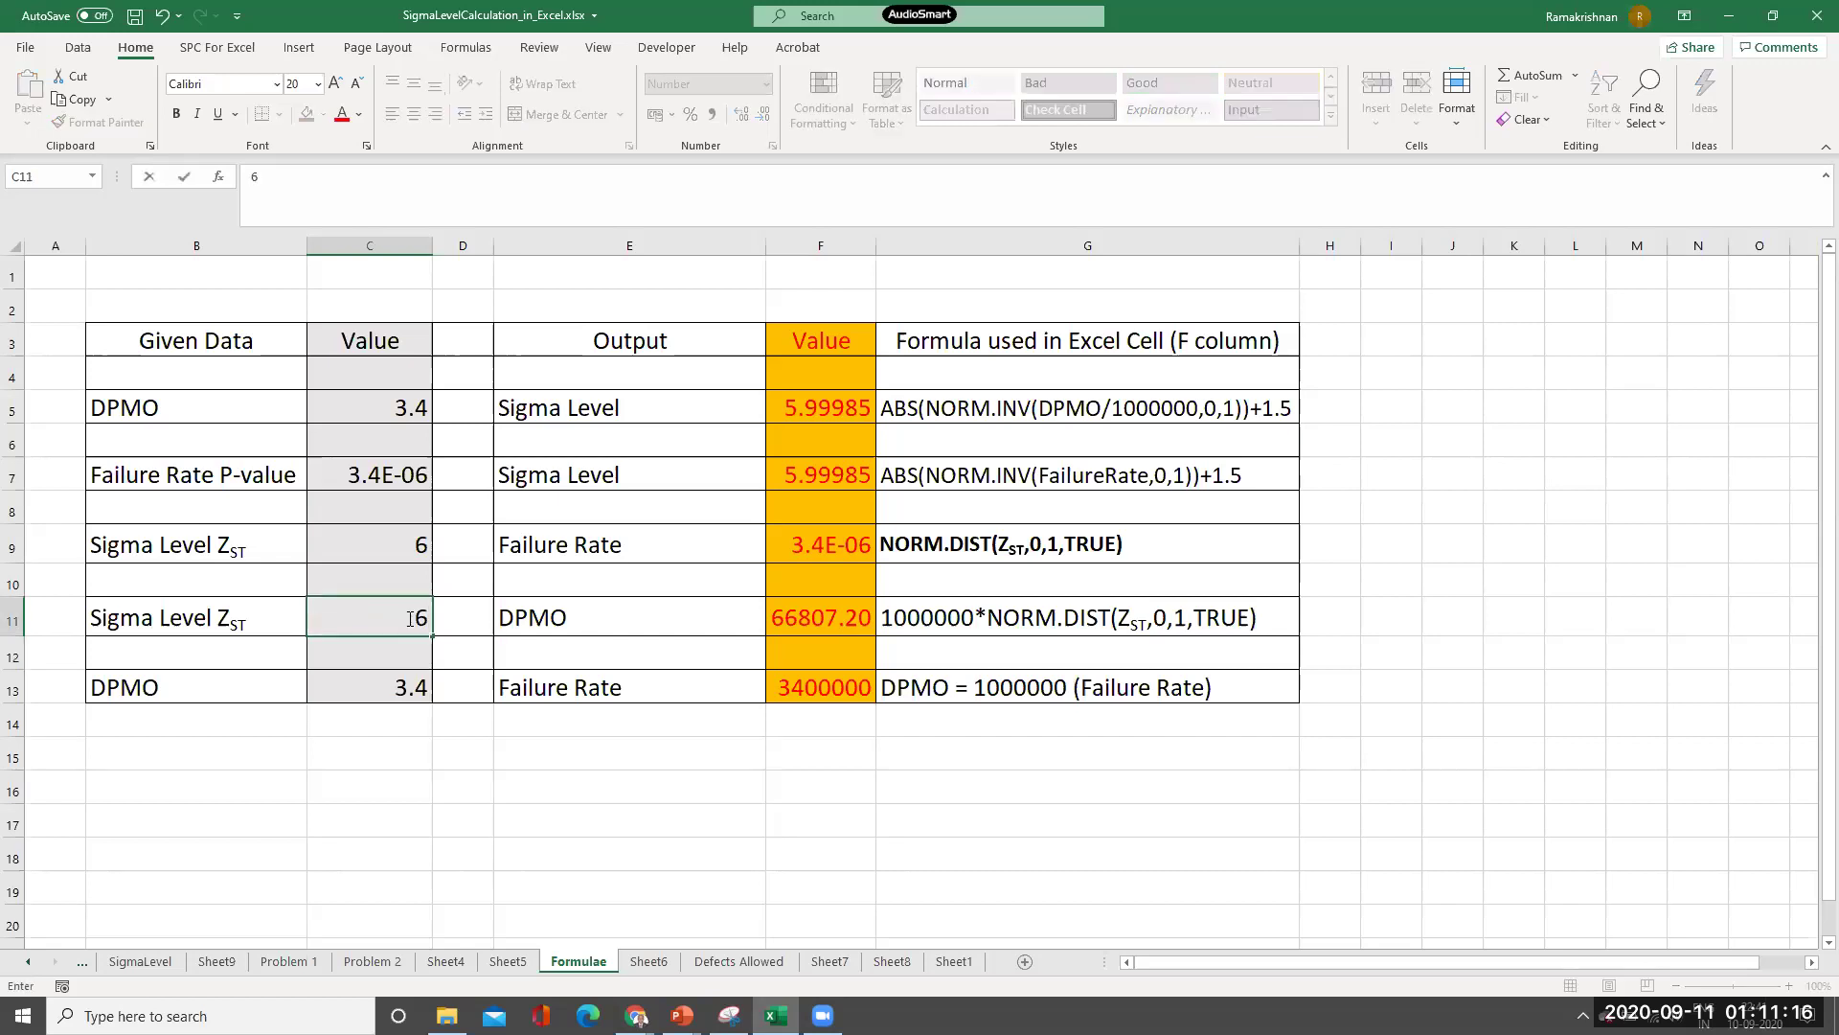
key("Return")
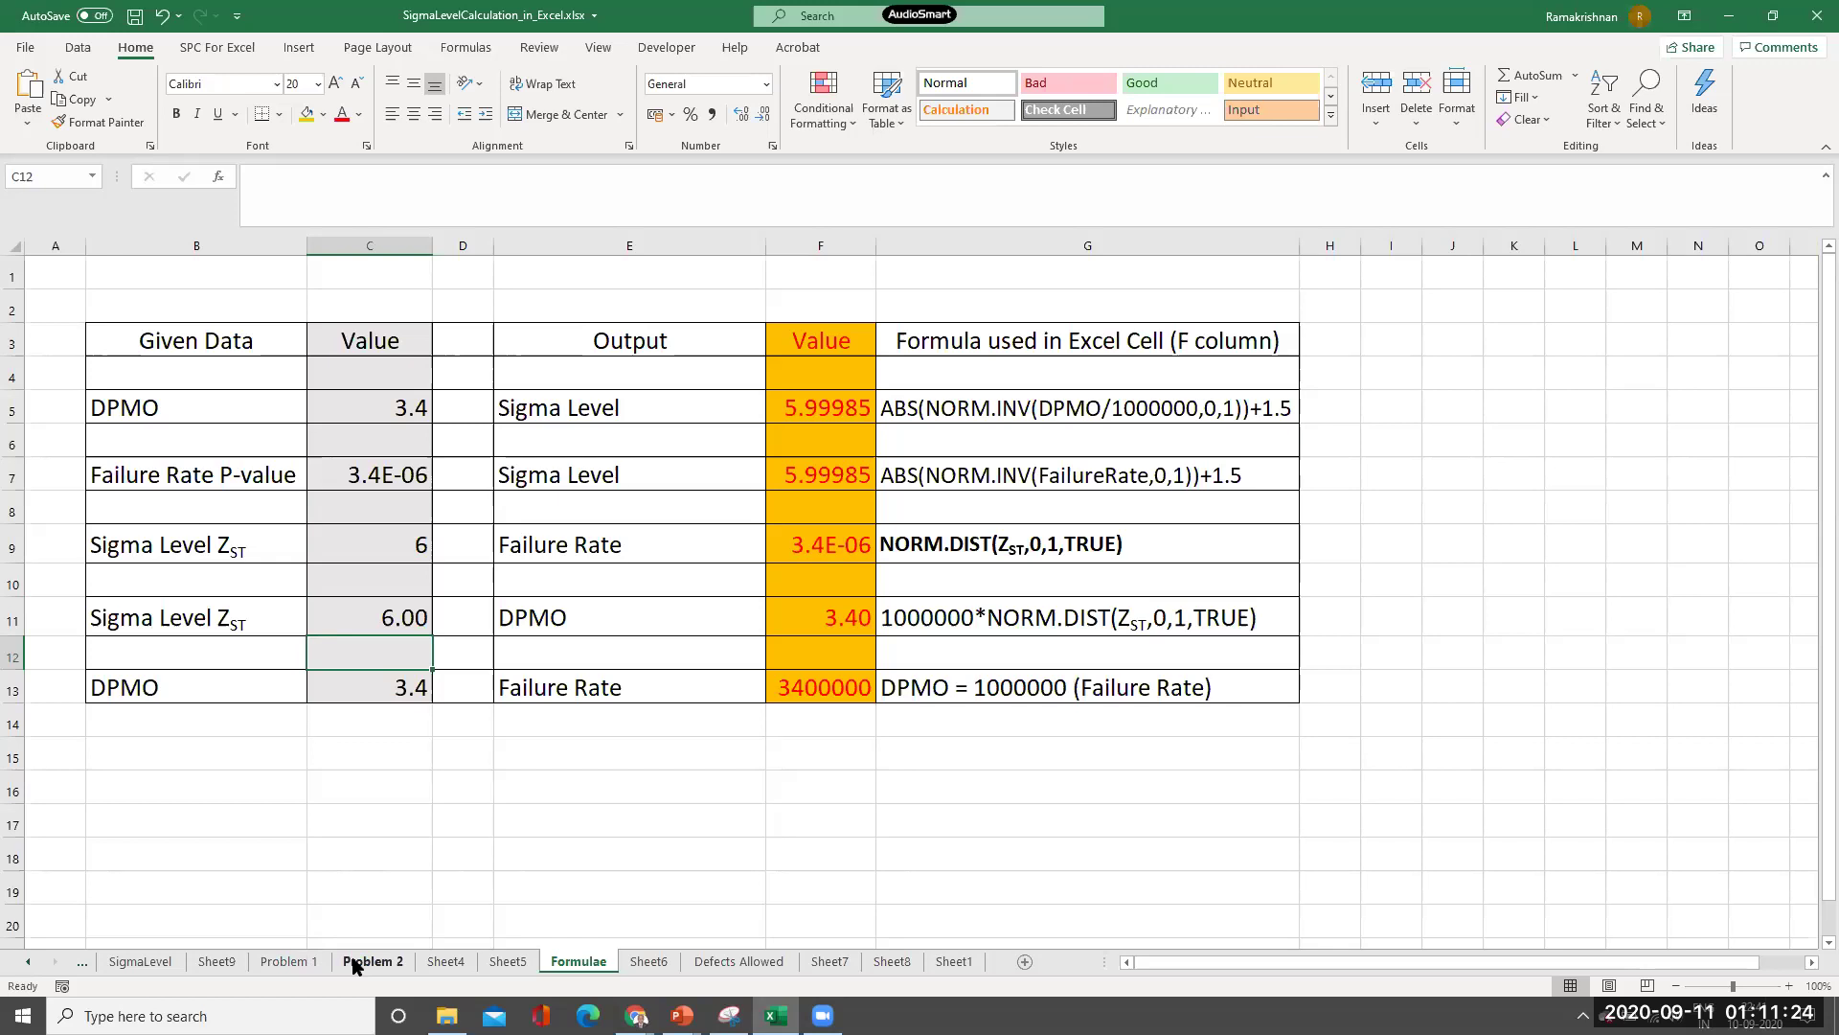
Open the Problem 1 sheet and set the Target Mean in O1 to 17
left_click(288, 961)
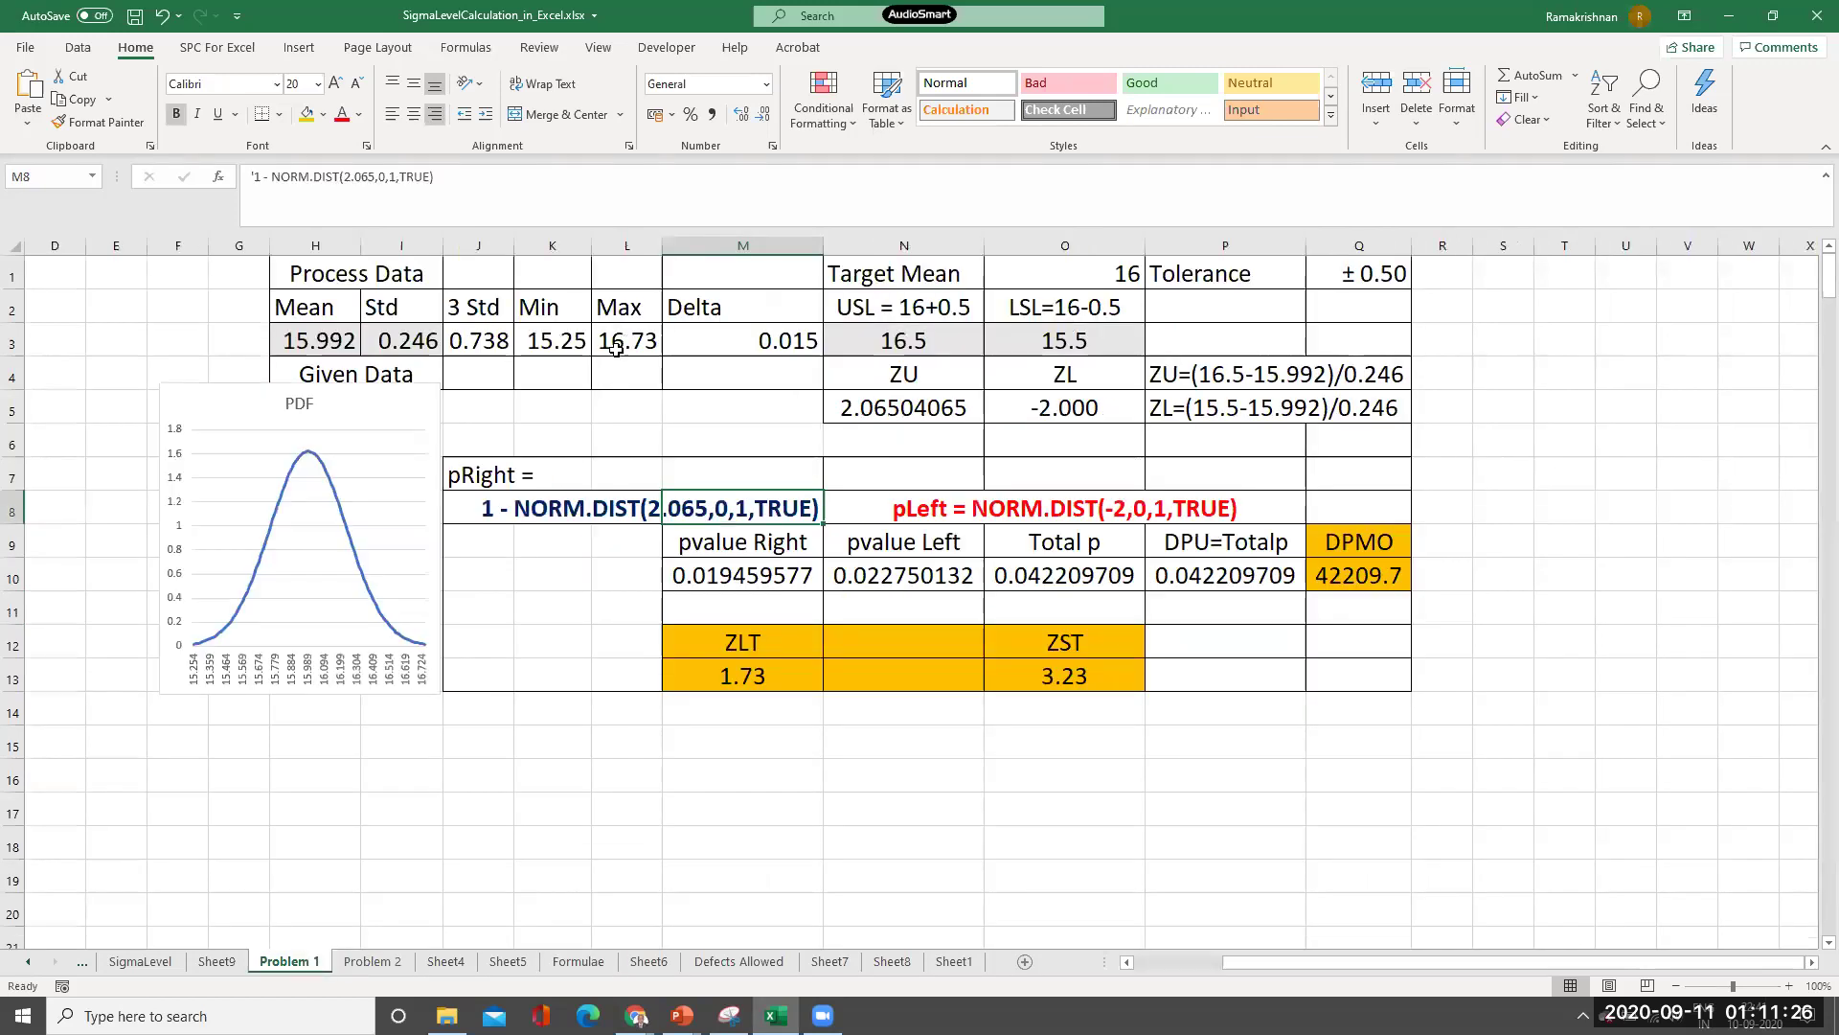
left_click(324, 343)
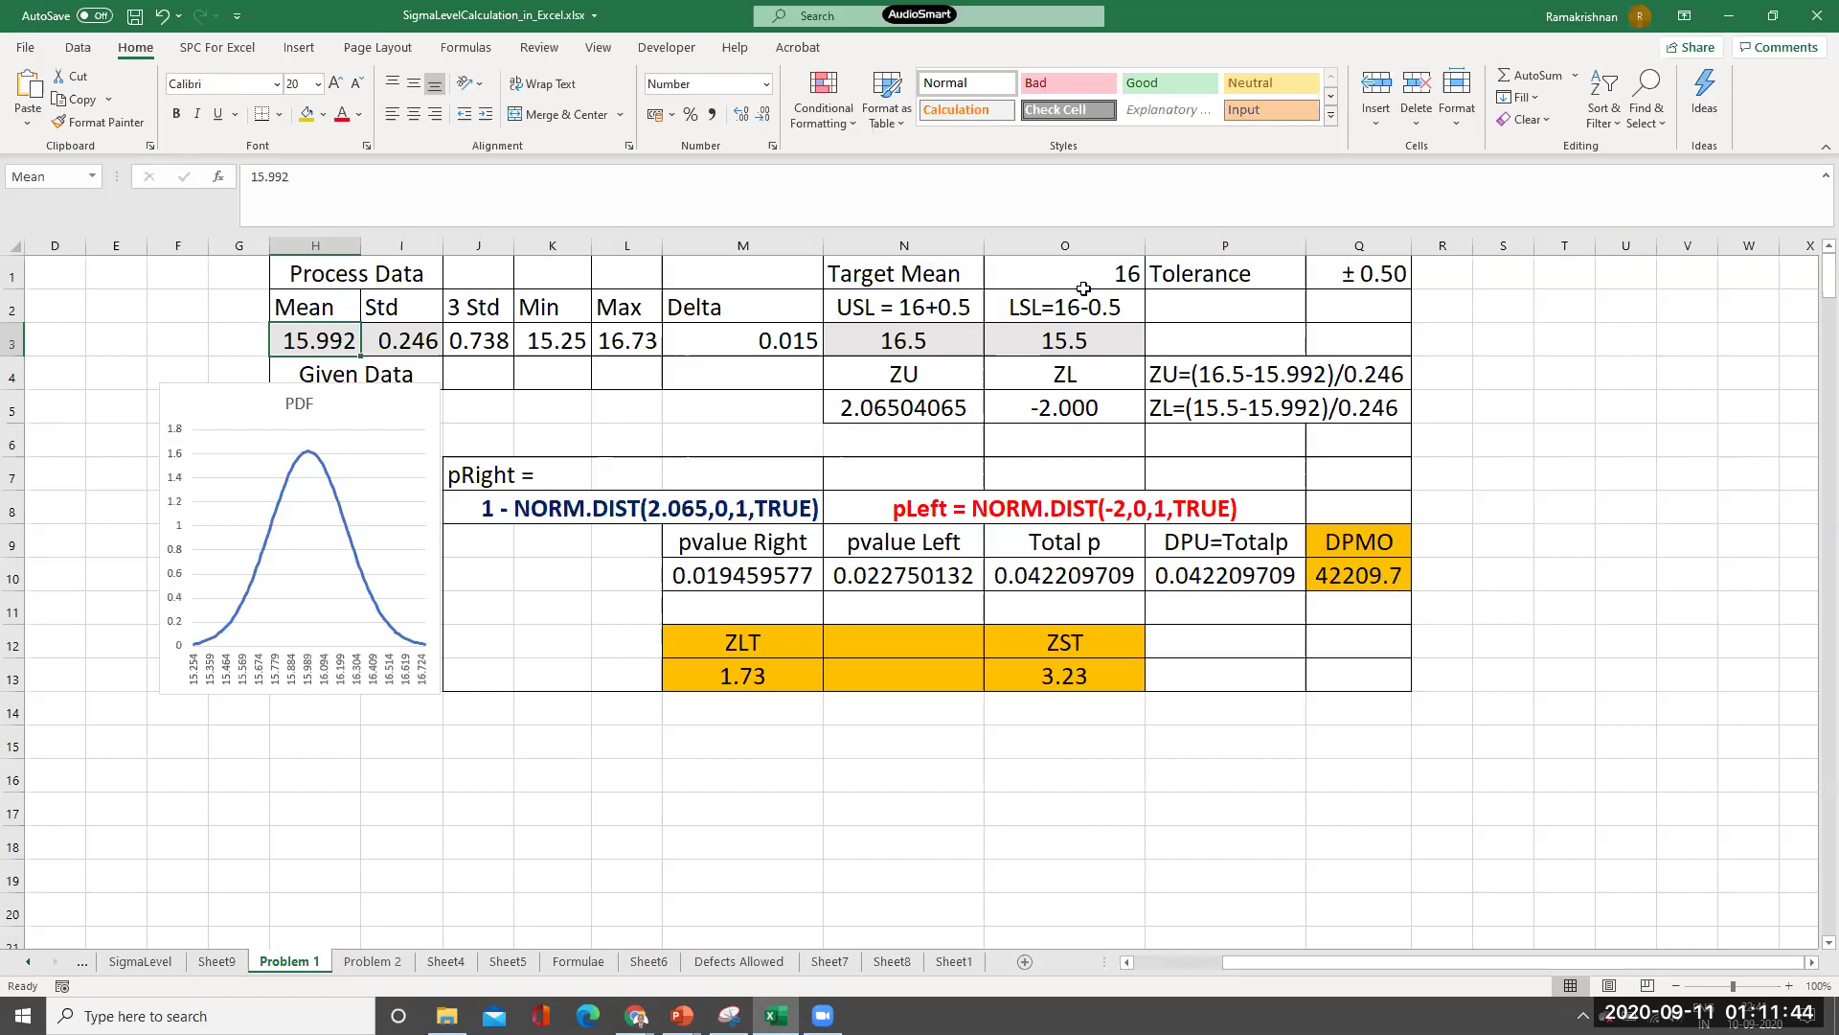
left_click(1115, 275)
type("17")
key("Return")
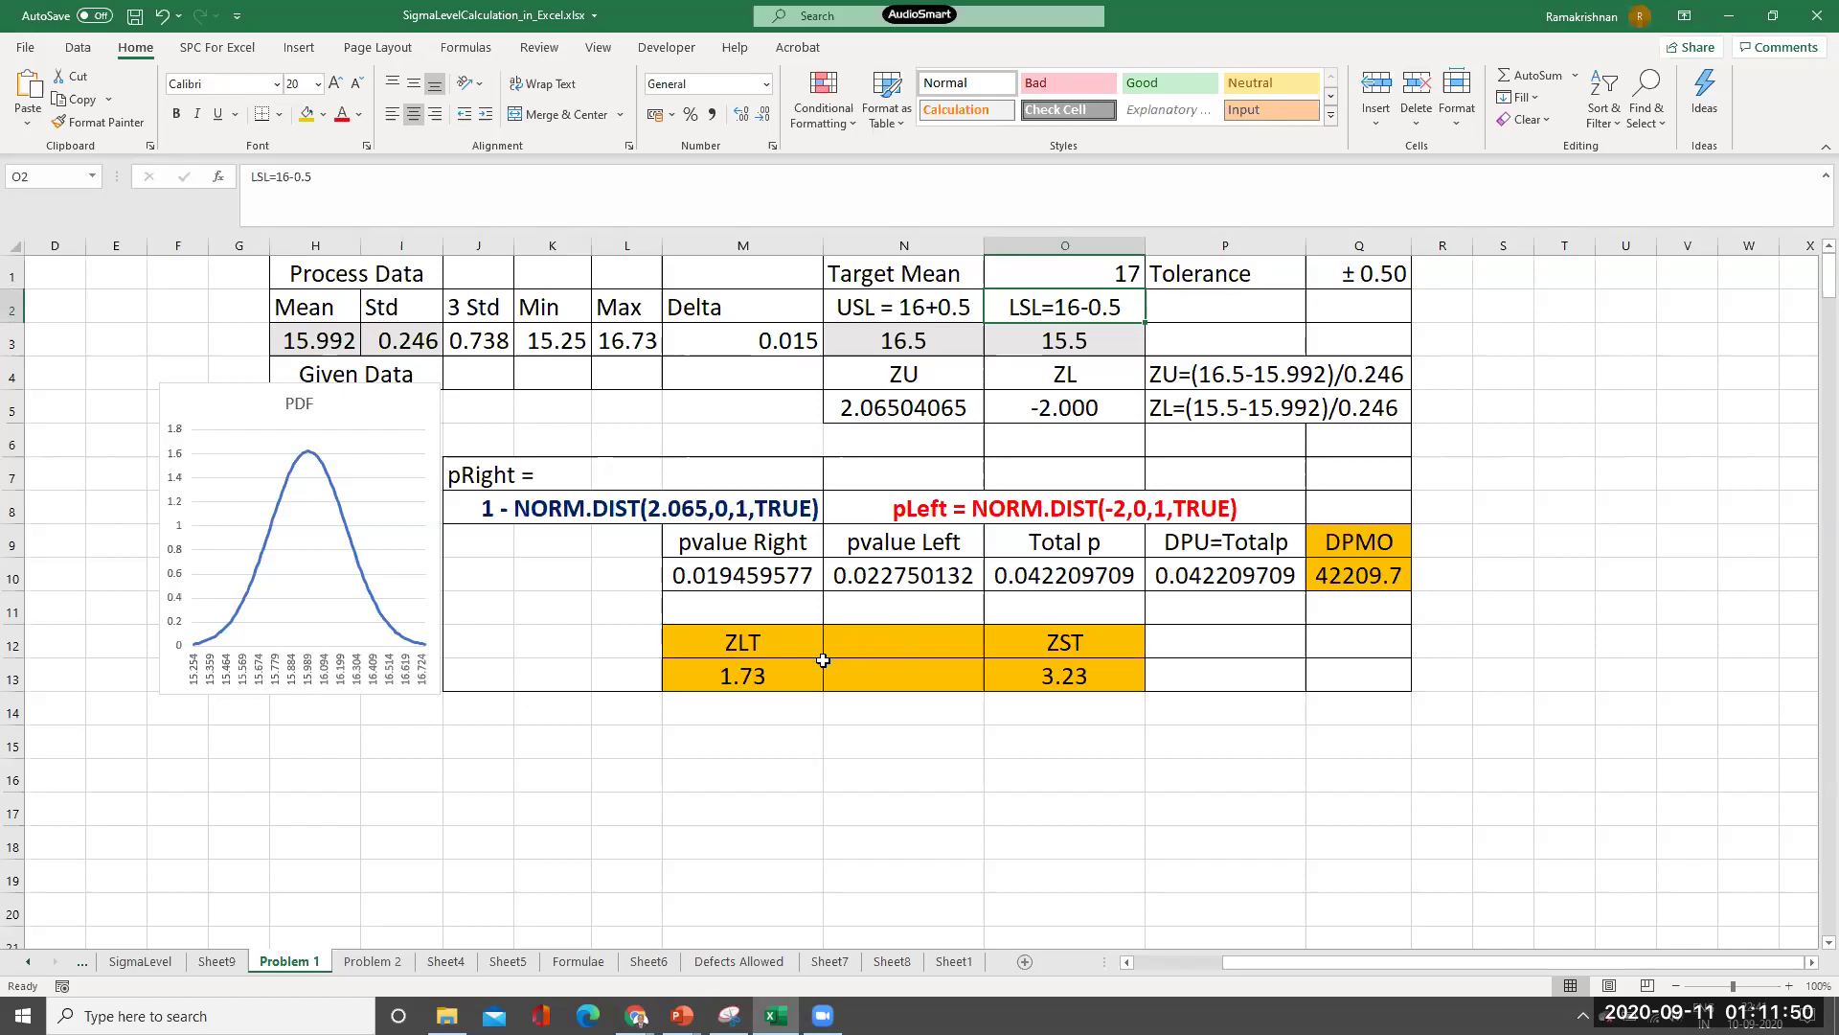
Set the Target Mean in O1 of the Problem 1 sheet back to 16
left_click(1121, 273)
type("16")
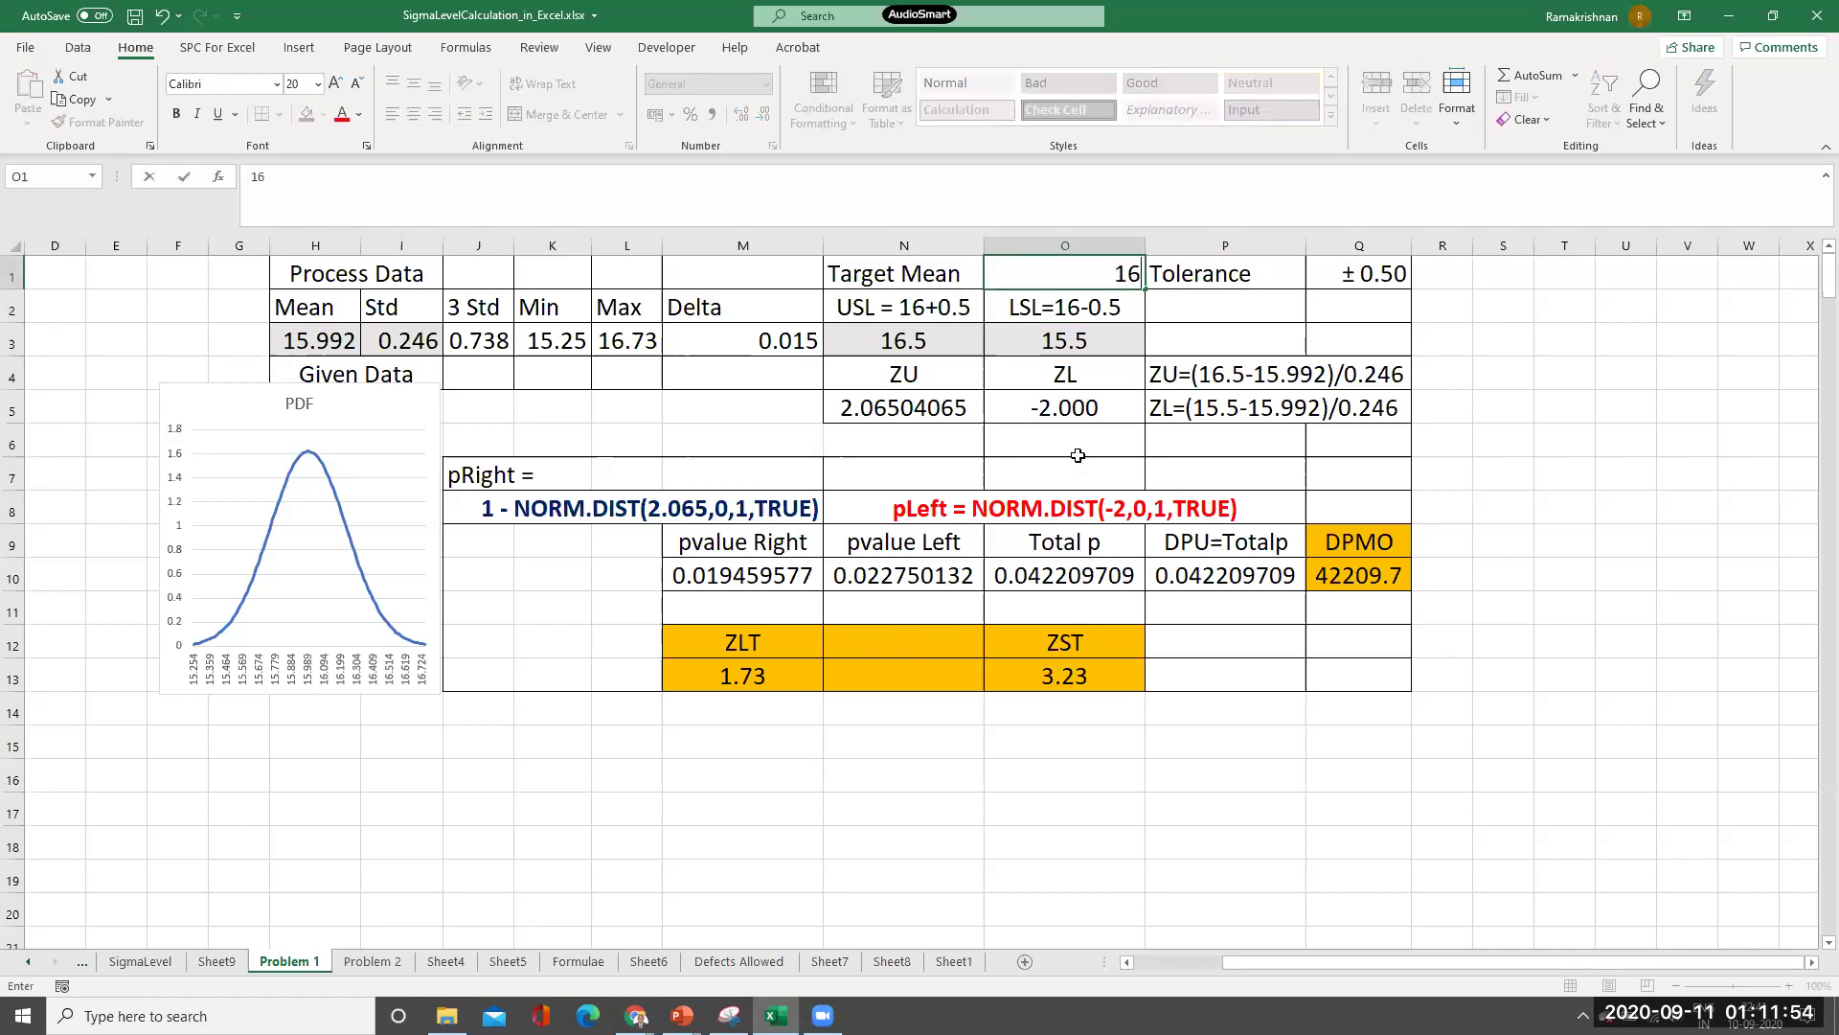
key("Return")
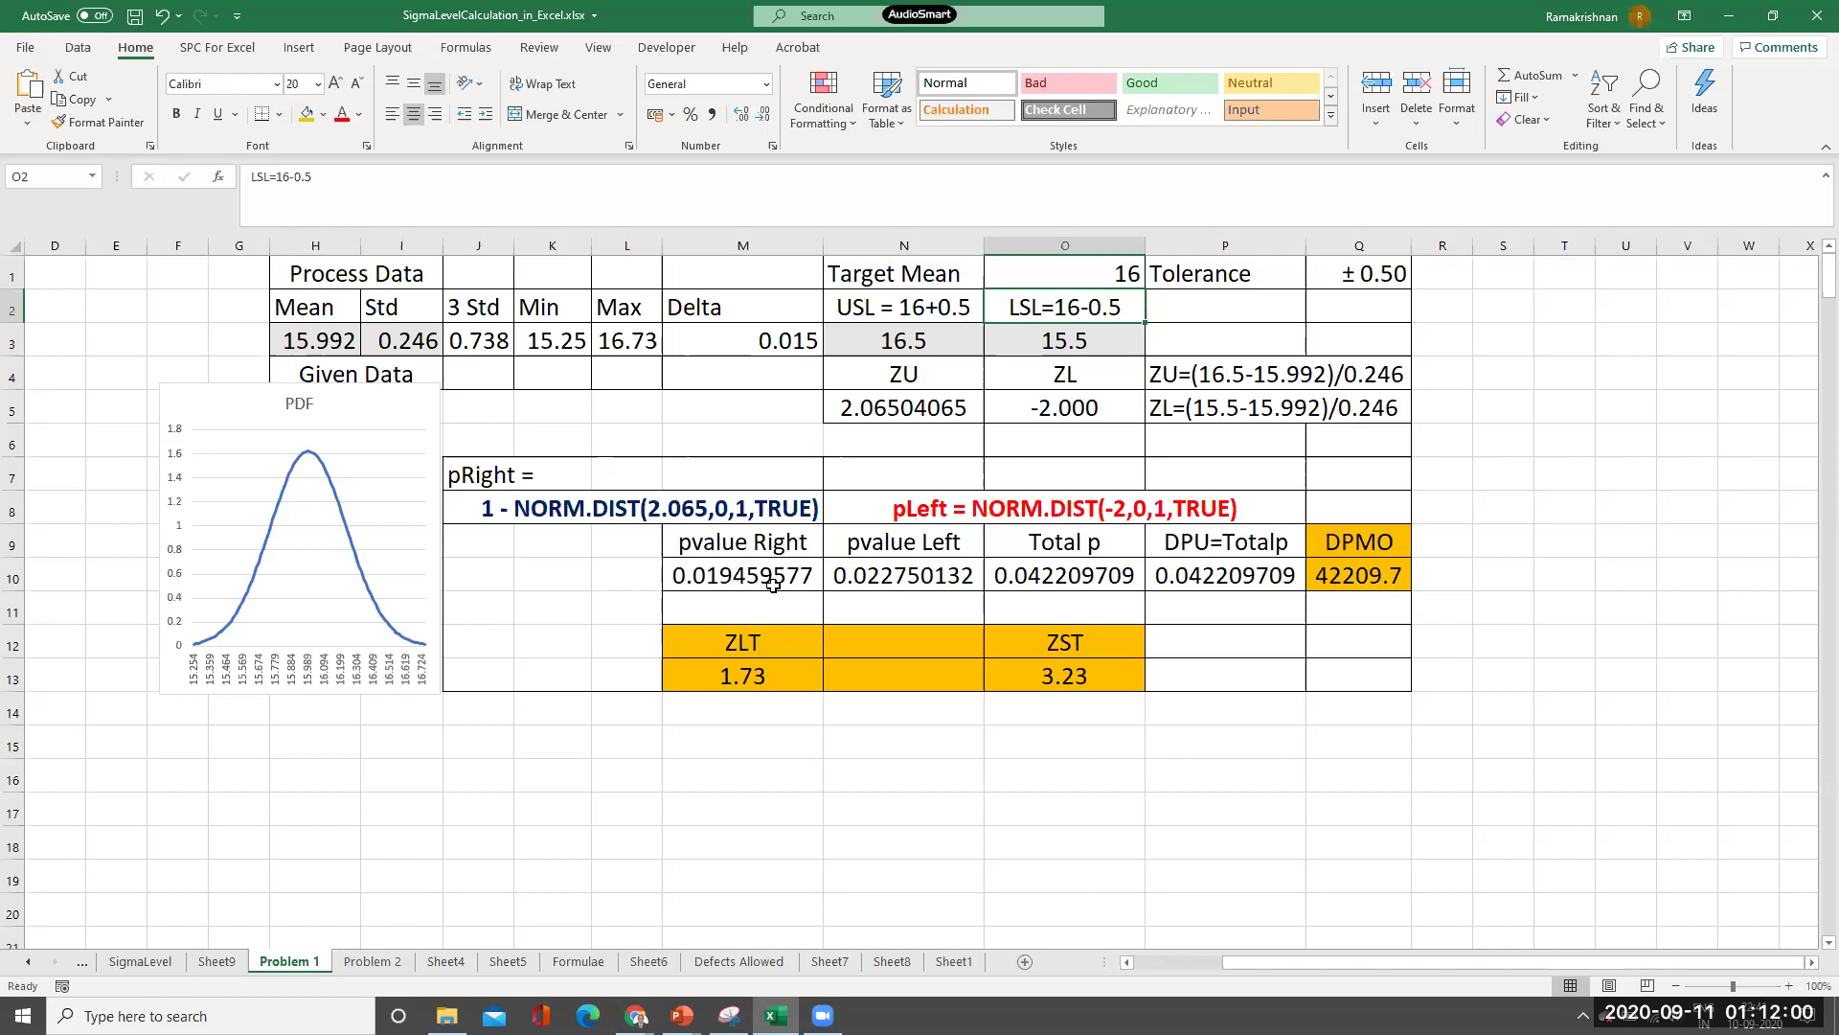
Inspect the formulas behind the DPMO, ZLT and DPU cells on the Problem 1 sheet
left_click(1344, 576)
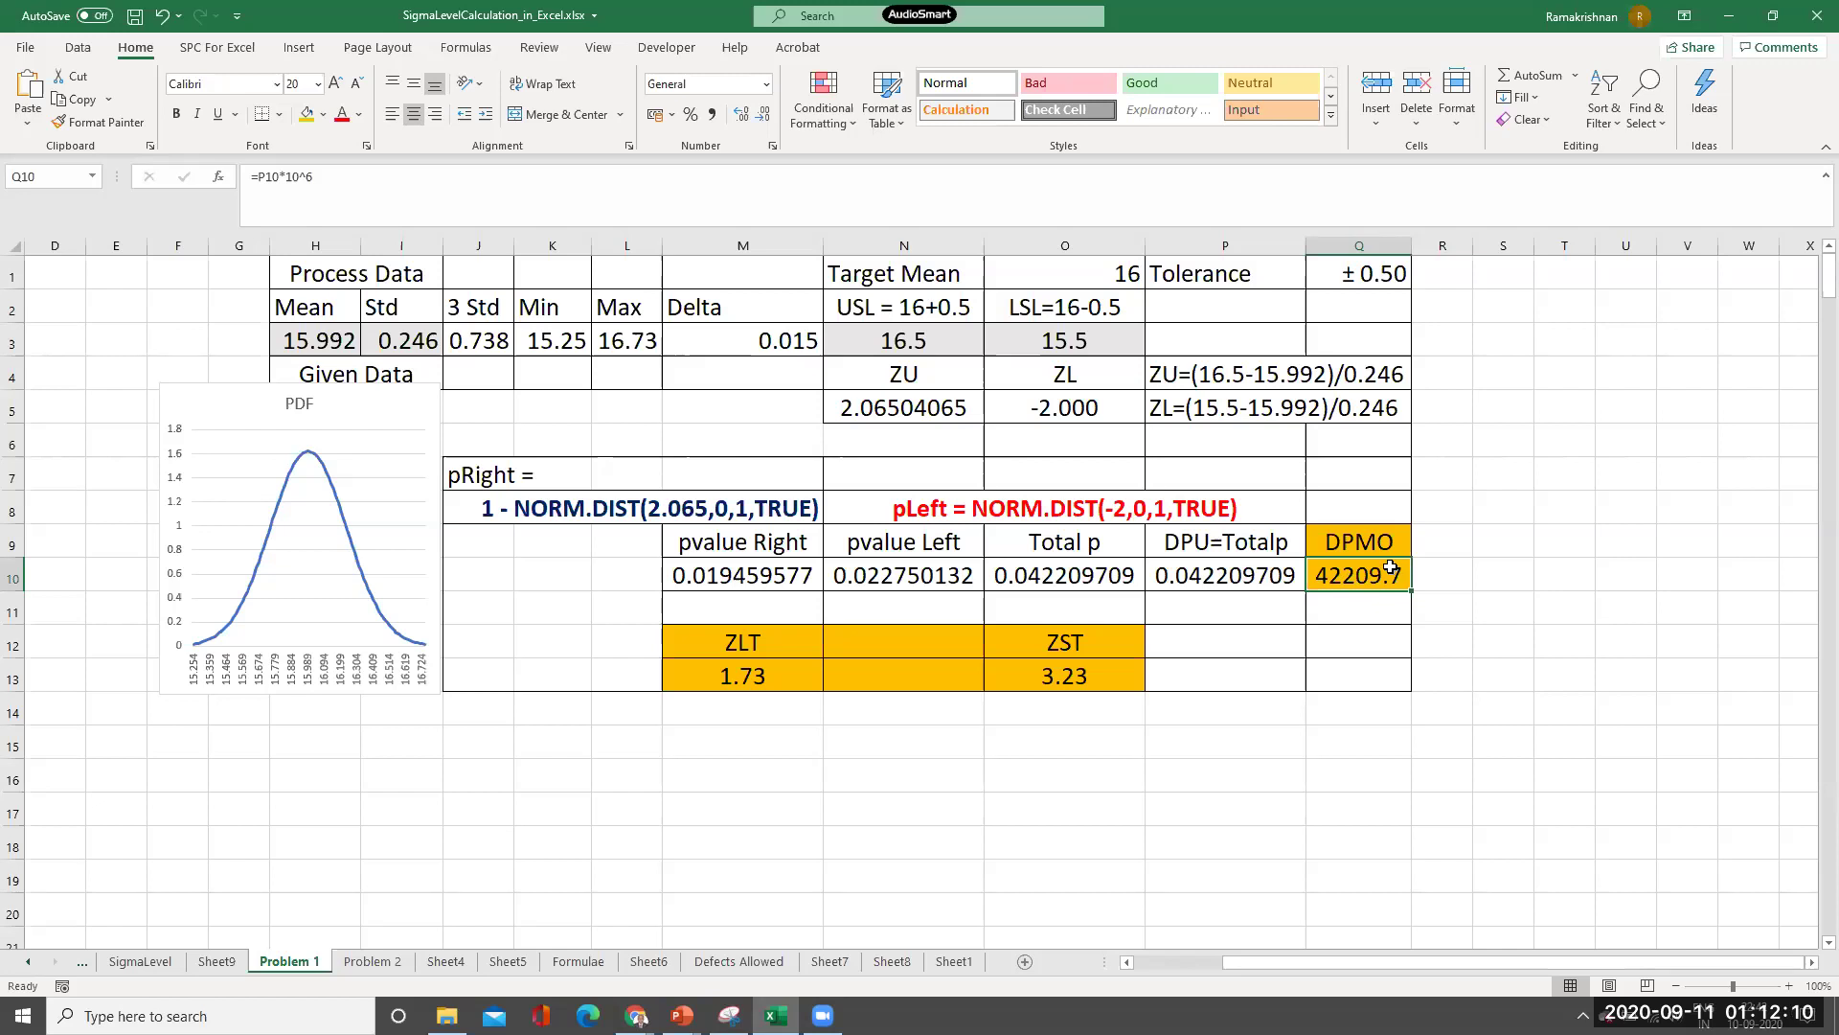
left_click(784, 671)
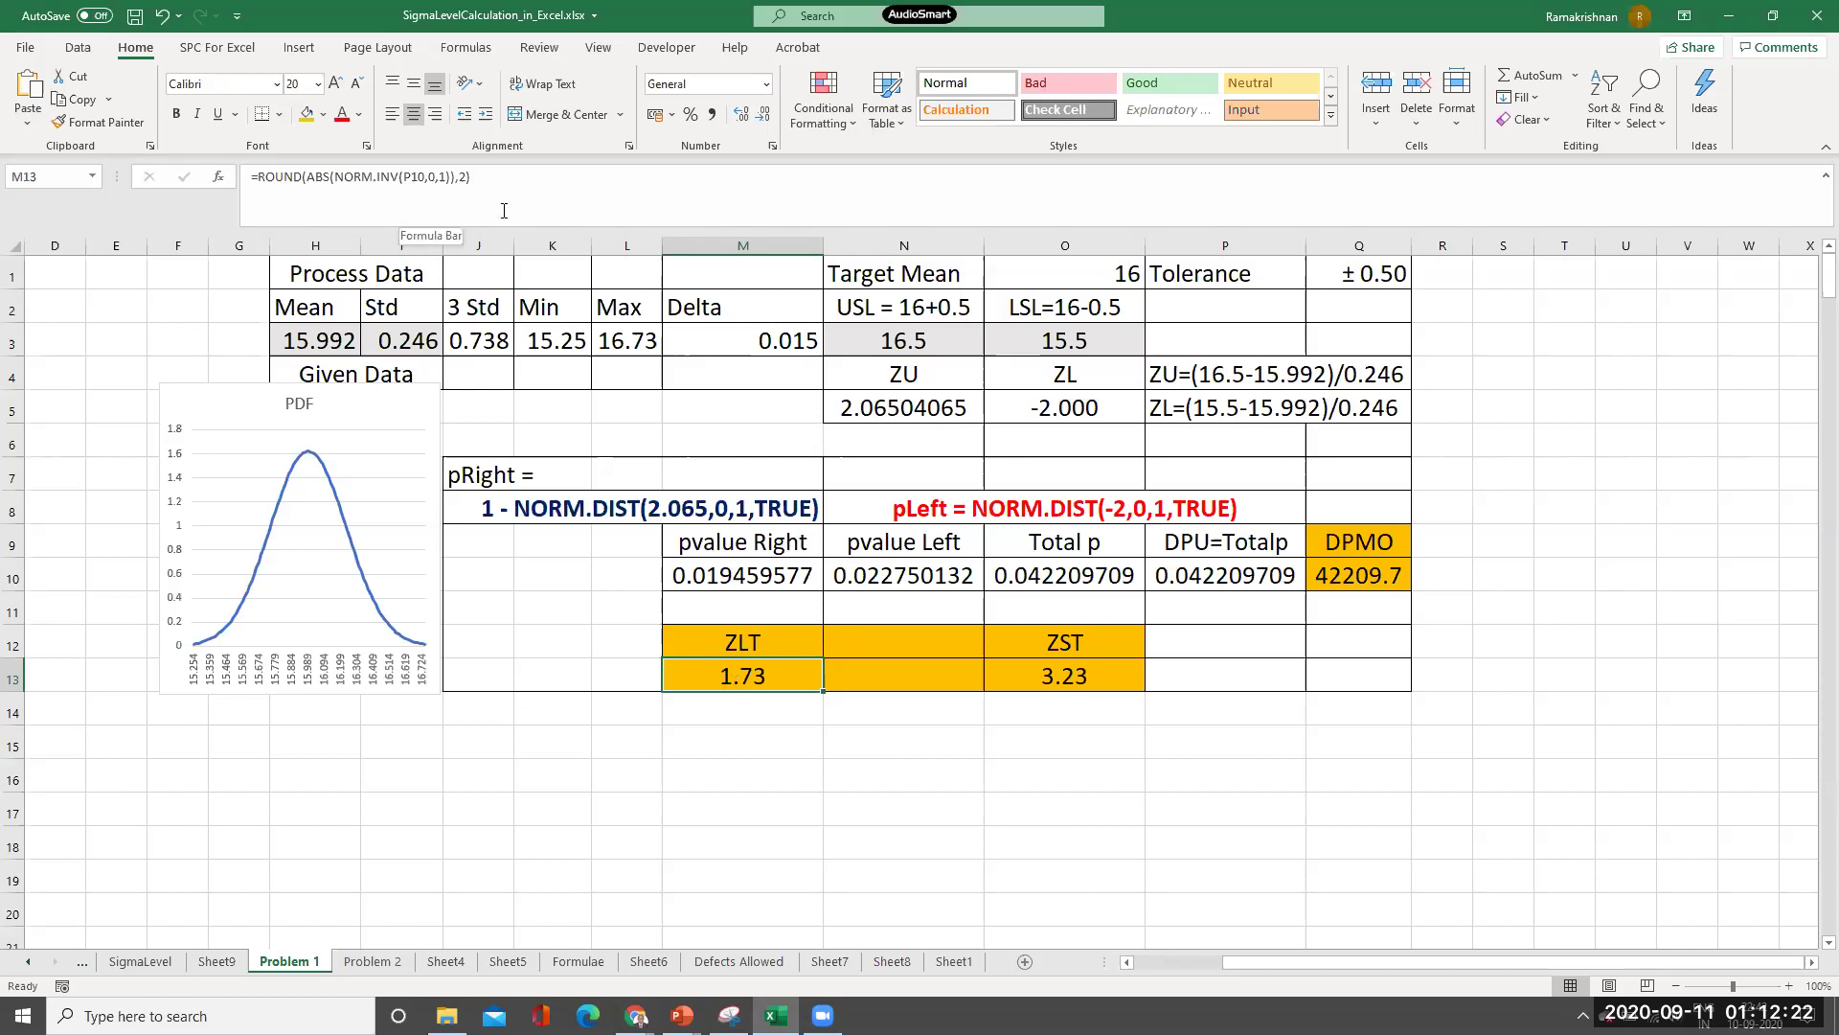
left_click(1226, 573)
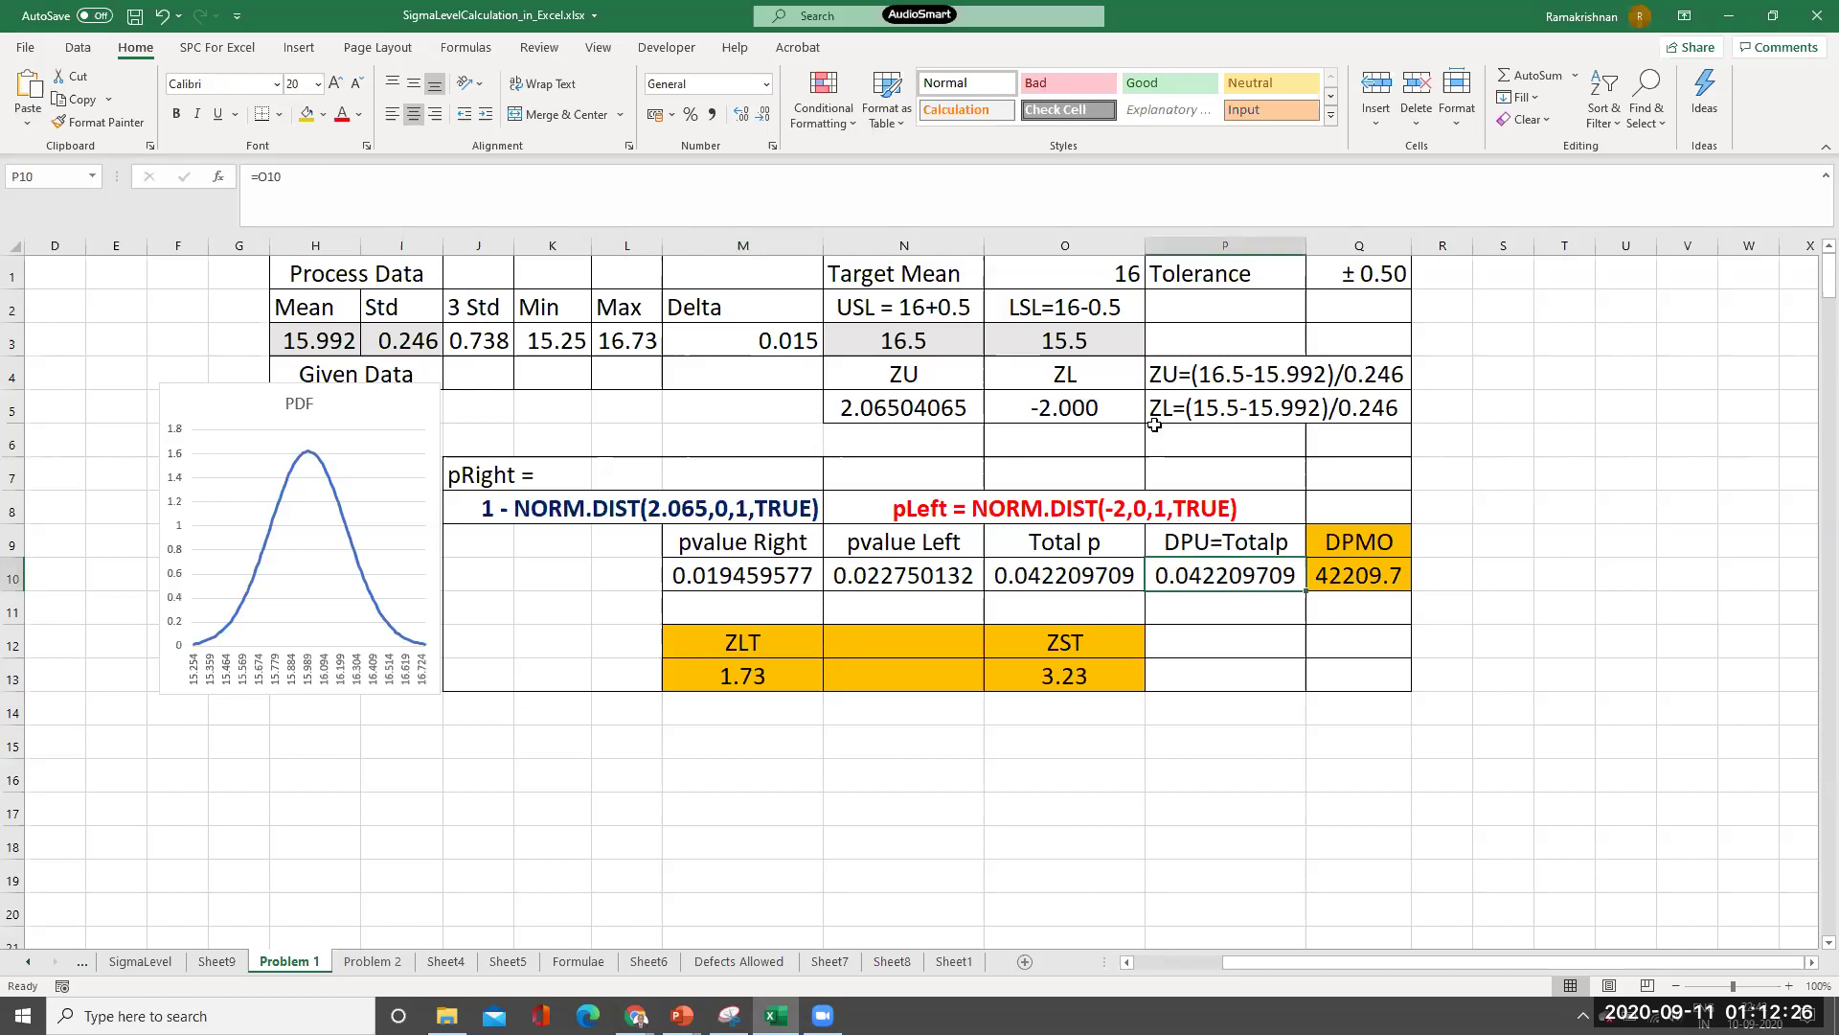
Set the process Mean in H3 to 18 to recalculate the sigma levels
left_click(356, 337)
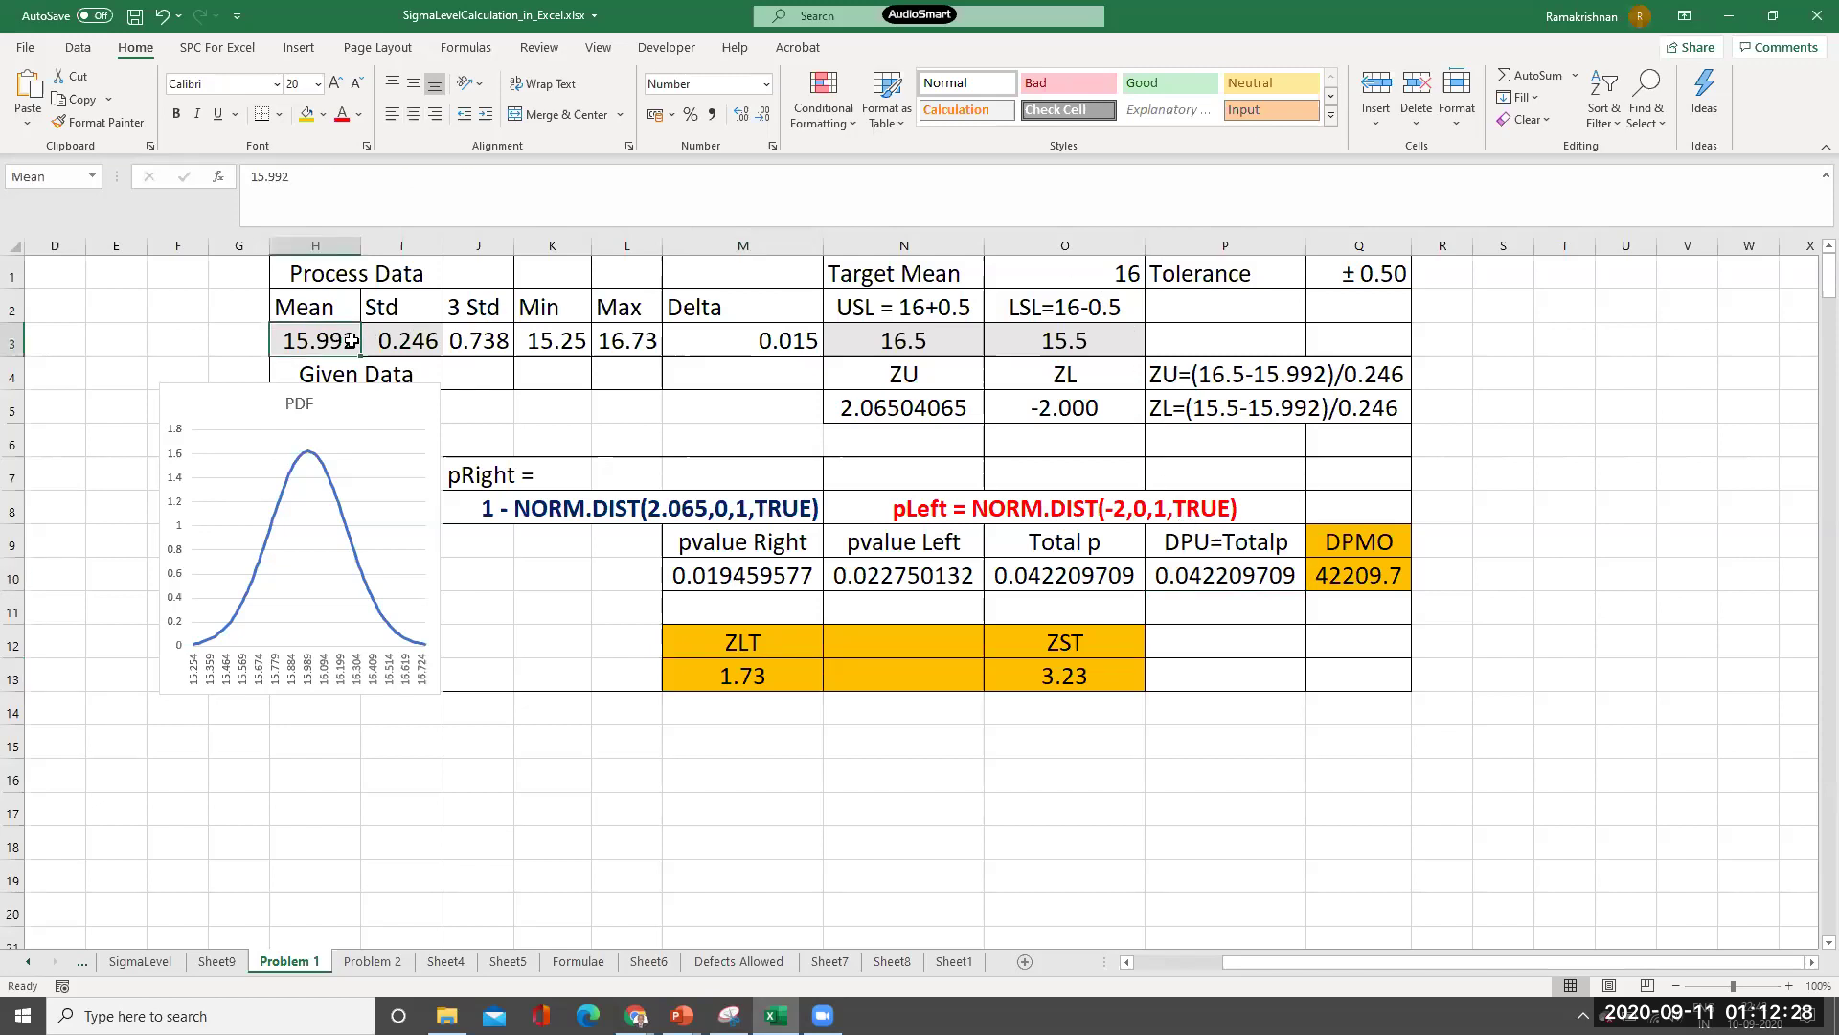
type("18")
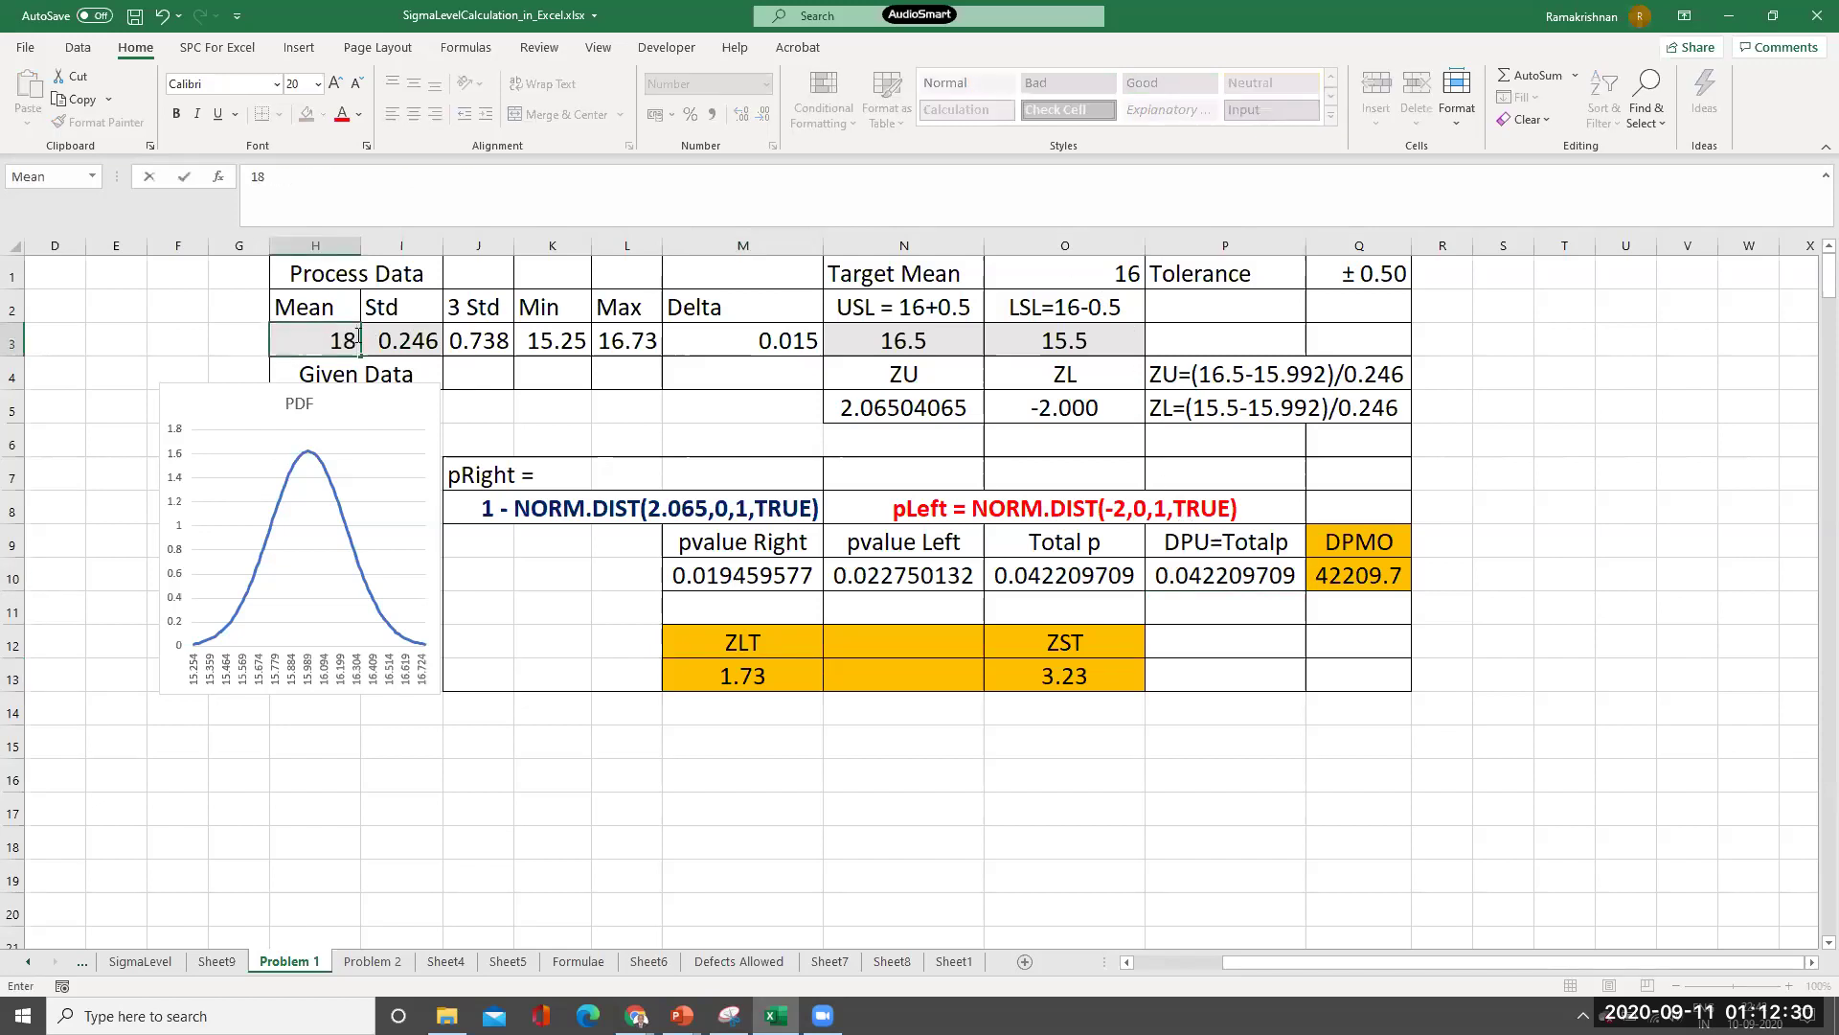
key("Return")
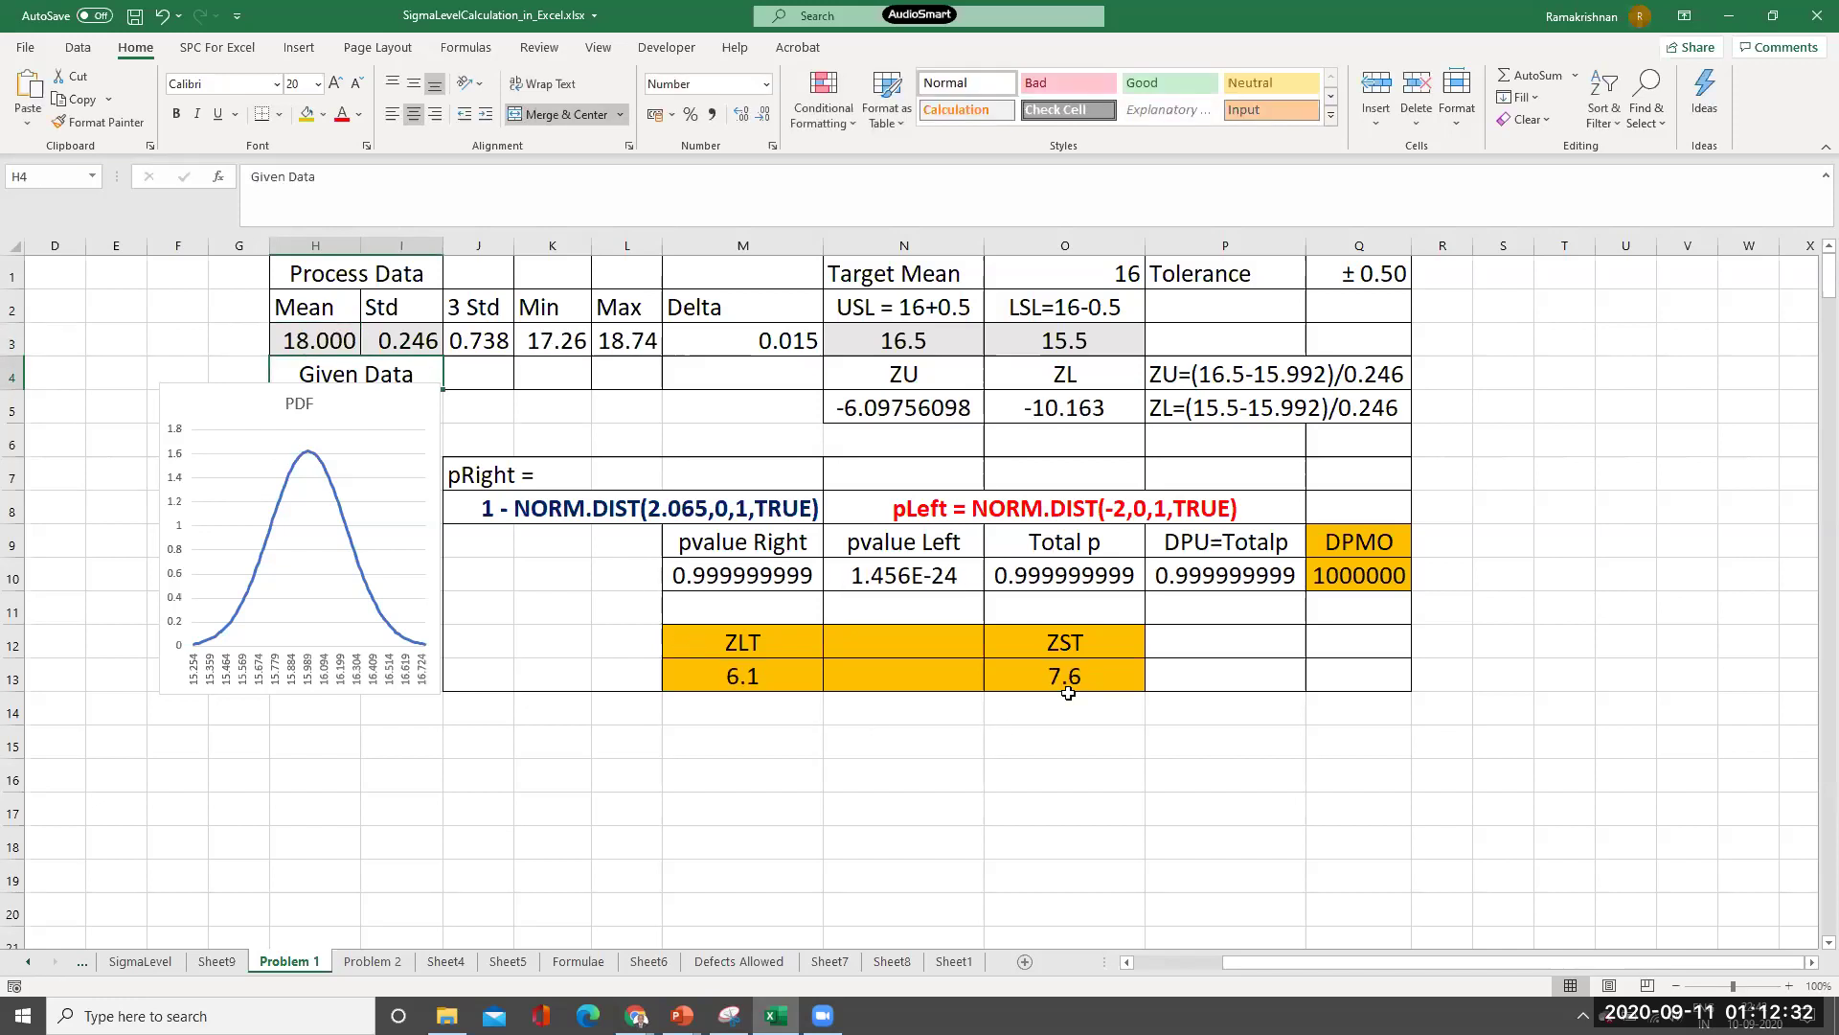
Return the process Mean in H3 to 15.992
left_click(305, 340)
type("1")
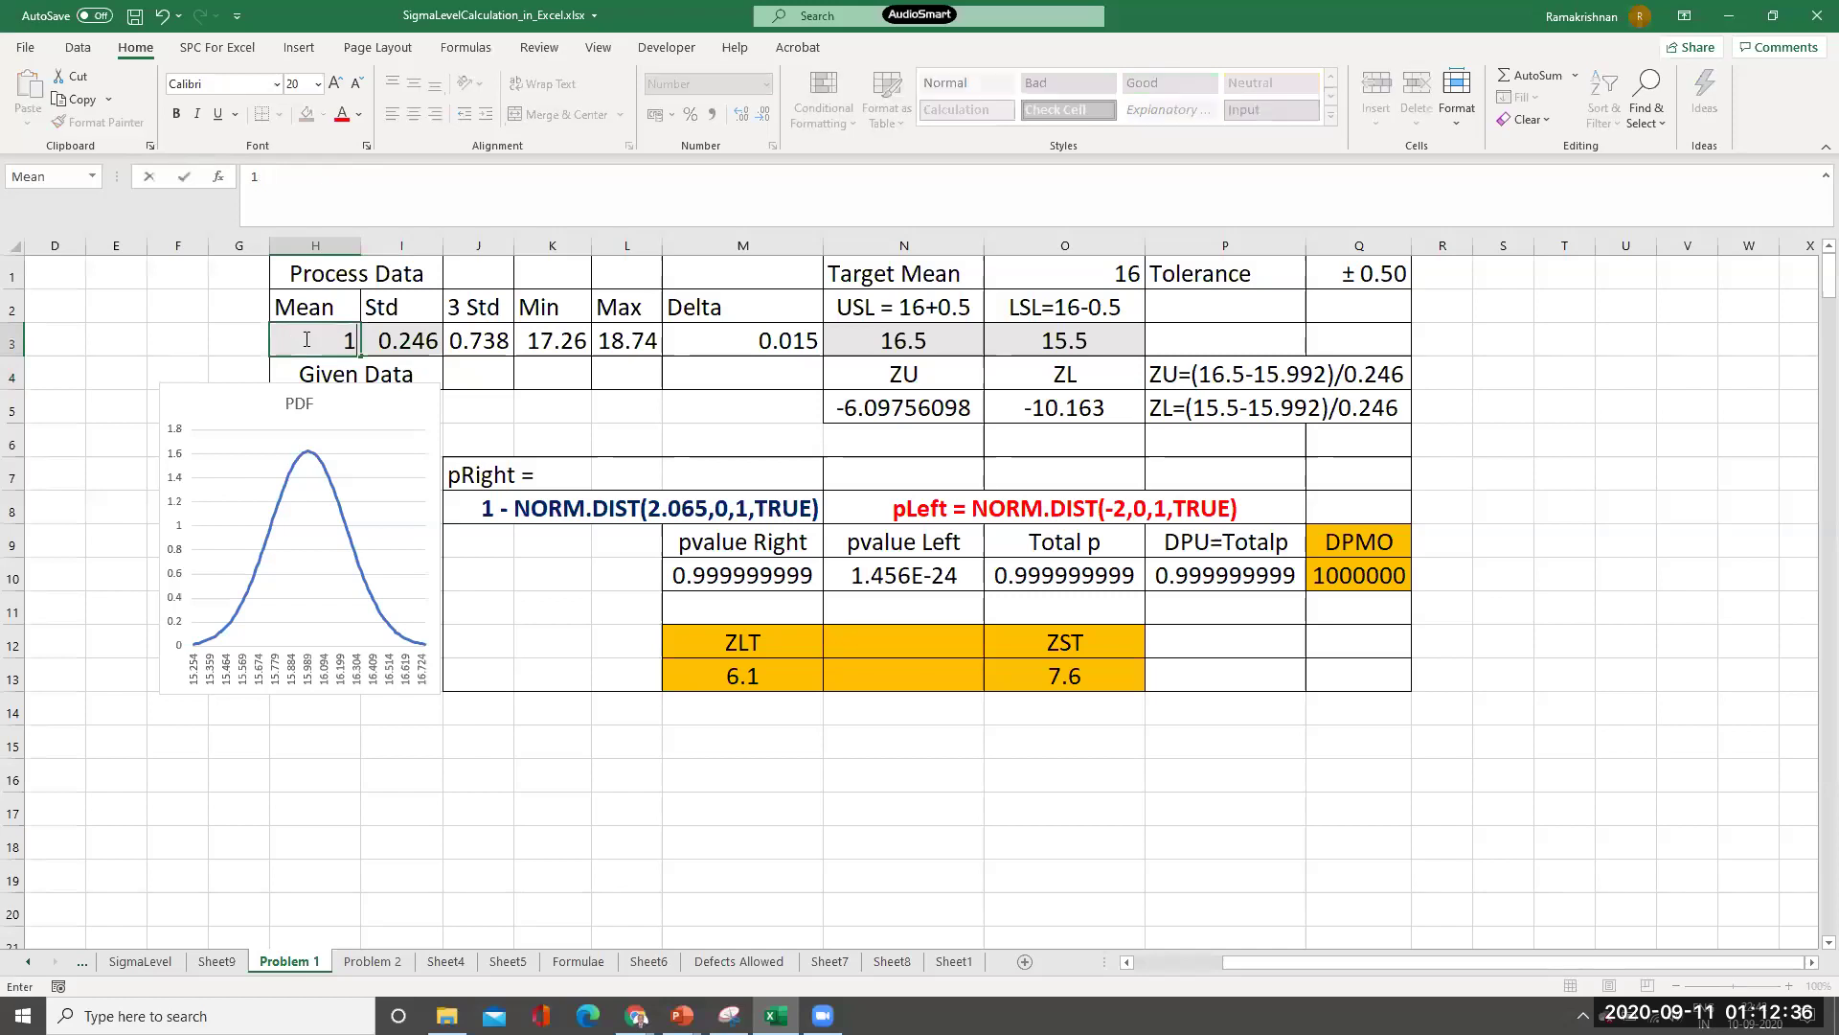
type("5.992")
key("Return")
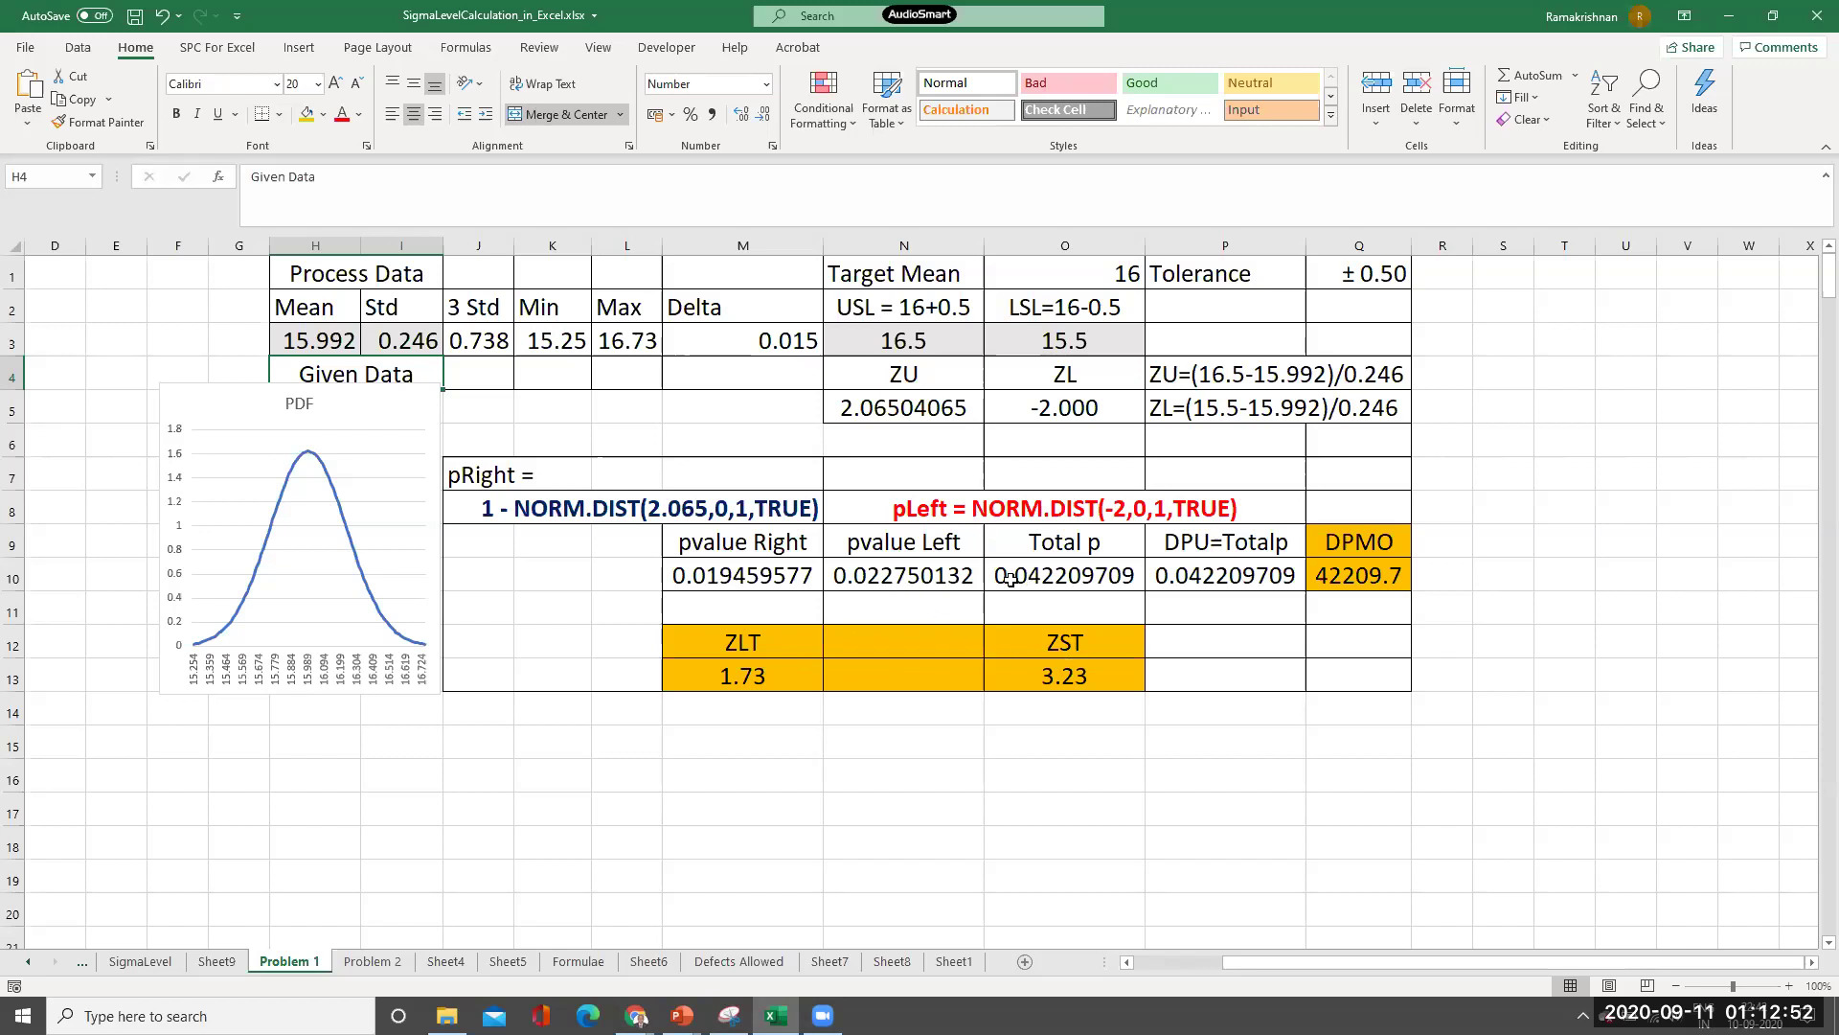
Inspect the formula of the right-tail p-value in M10, and switch back to the PowerPoint slide show
left_click(761, 571)
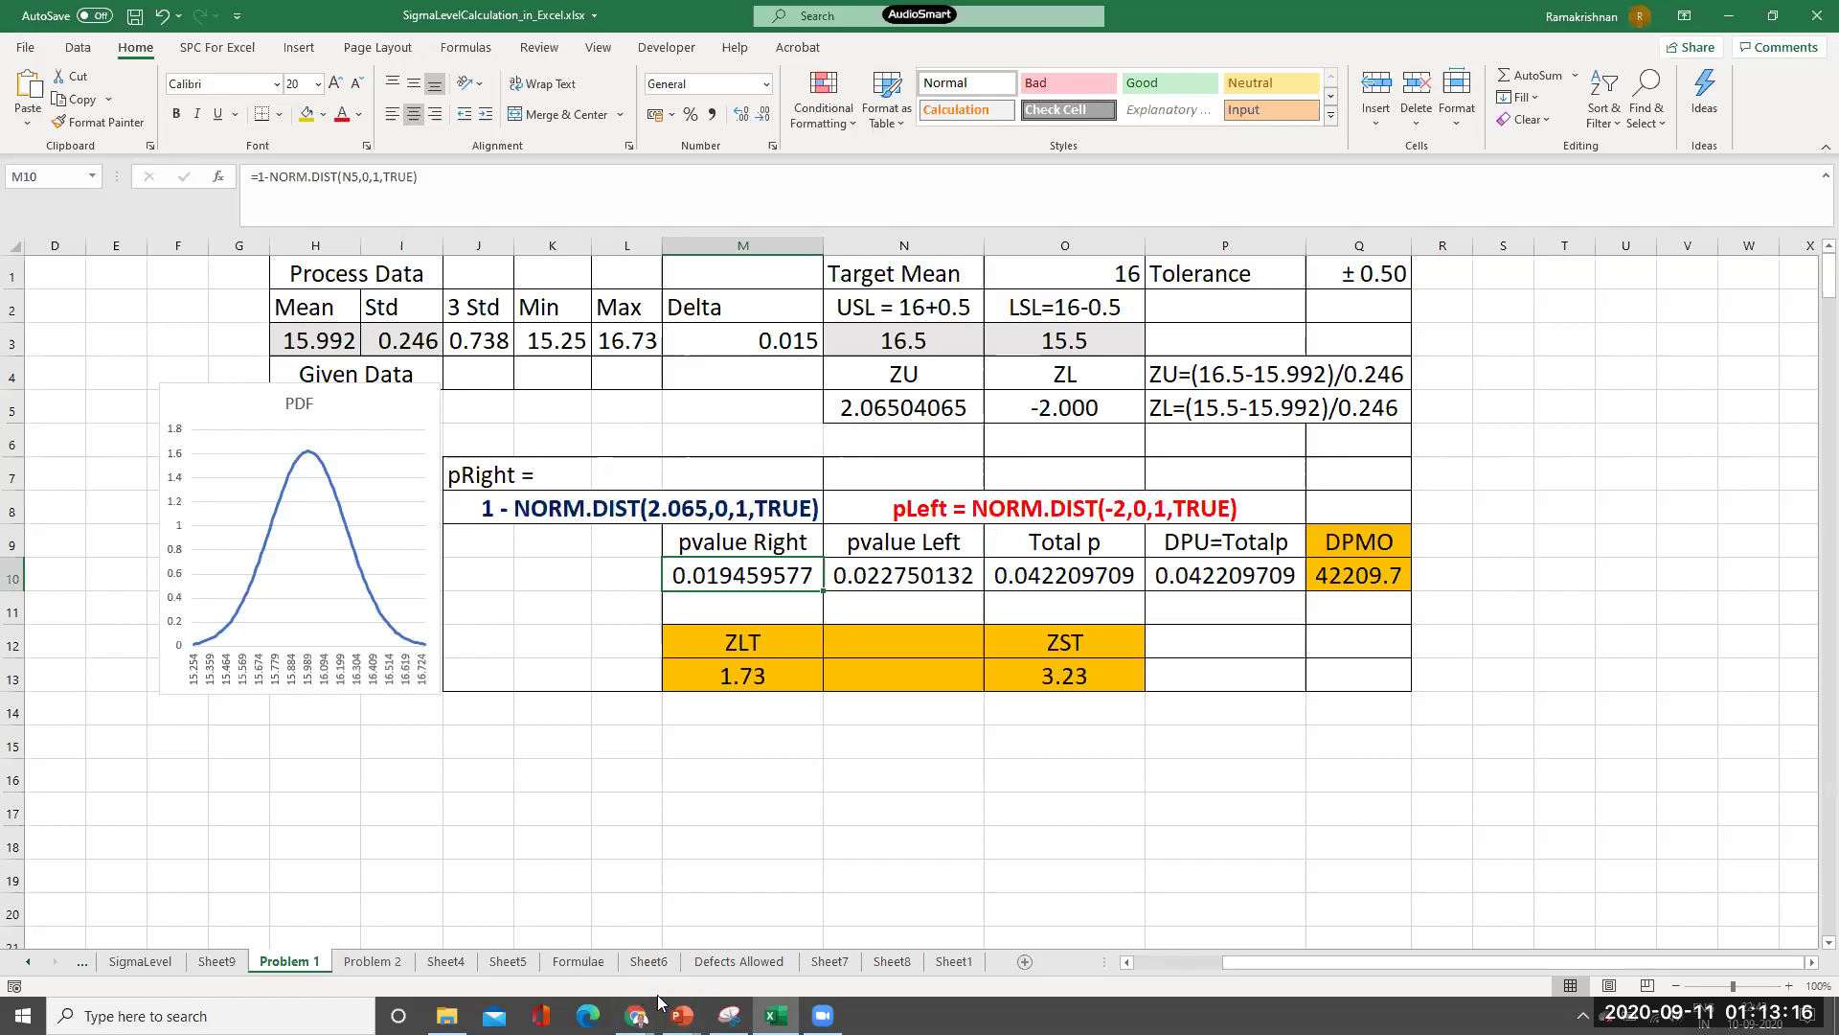
mouse_move(682, 1016)
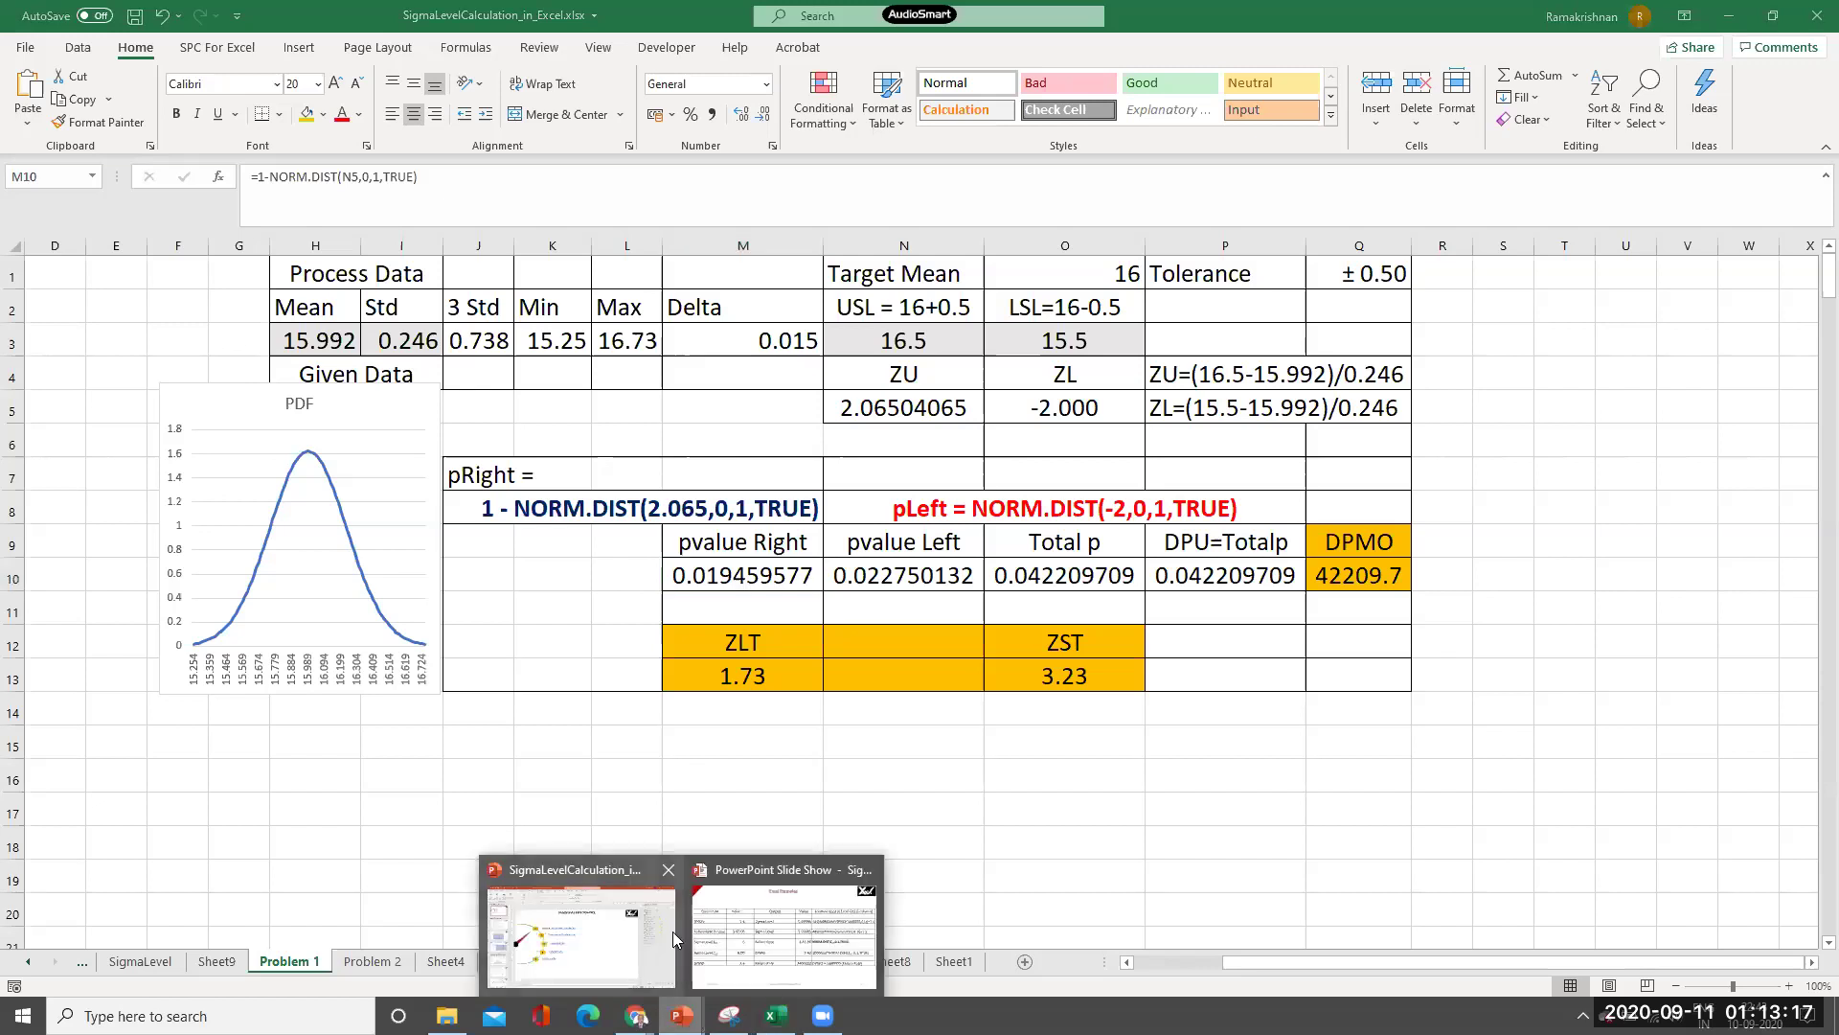
left_click(735, 931)
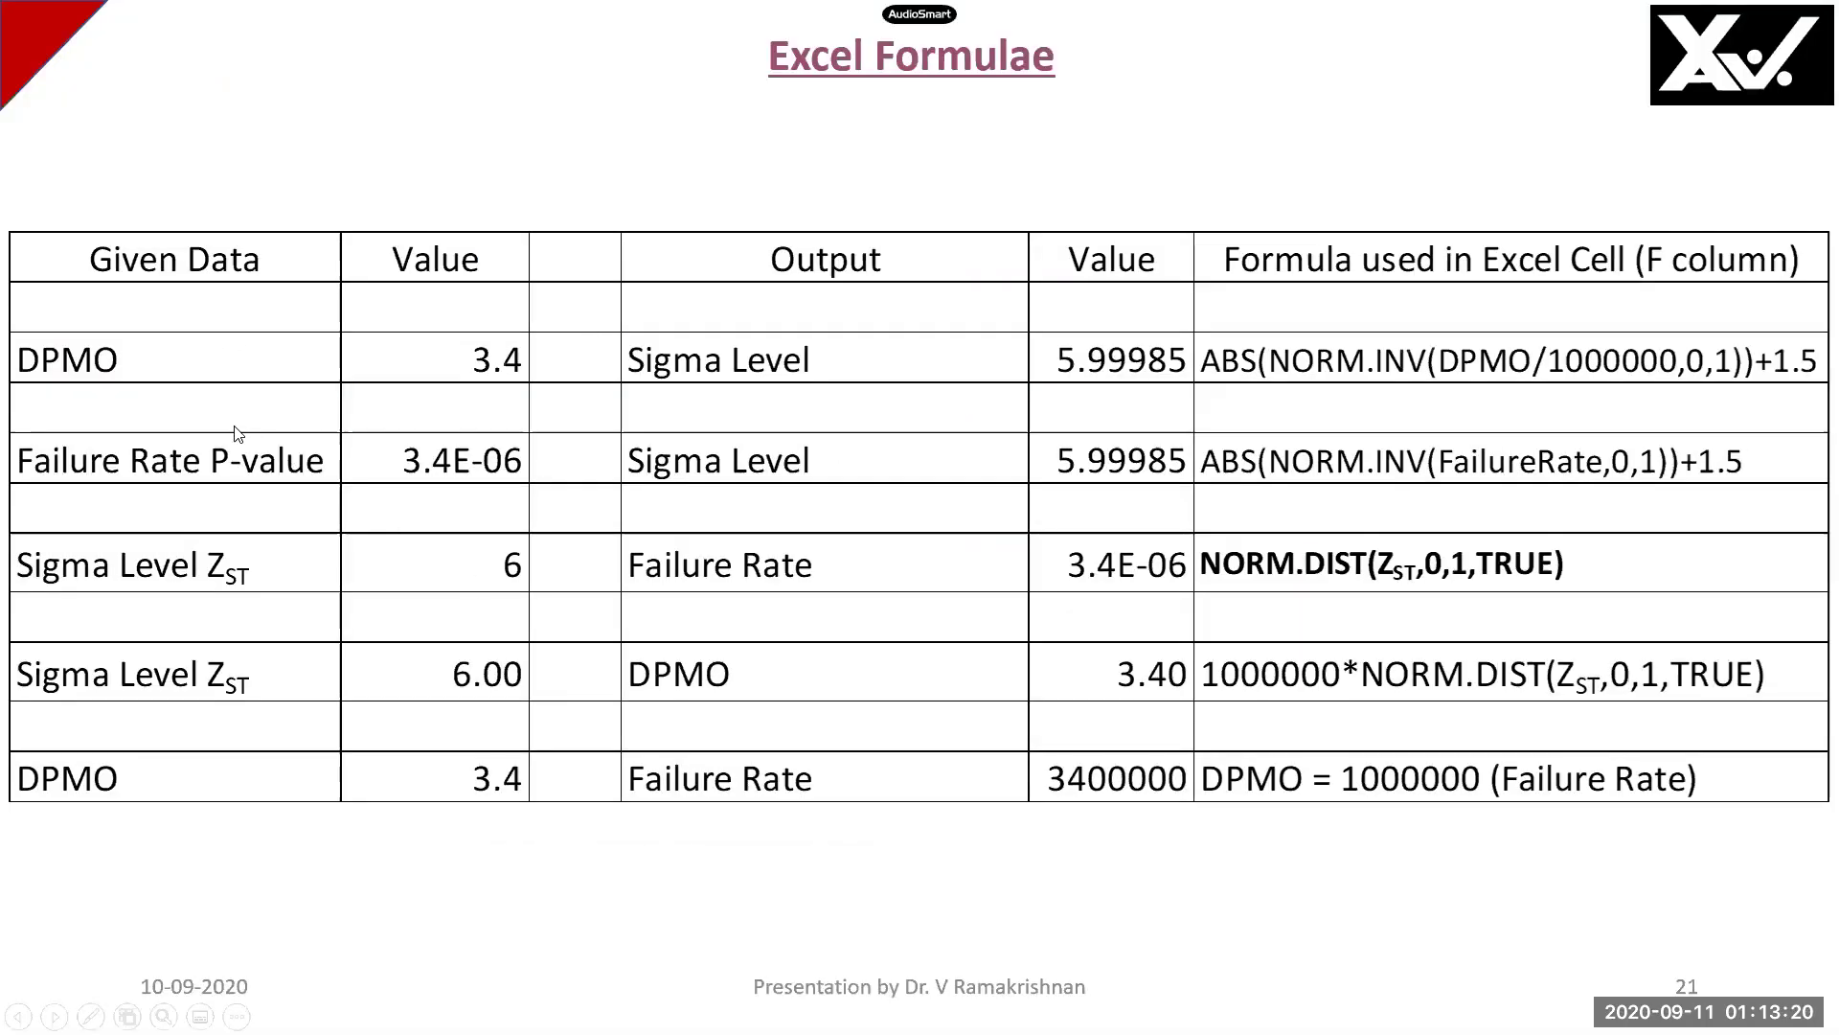